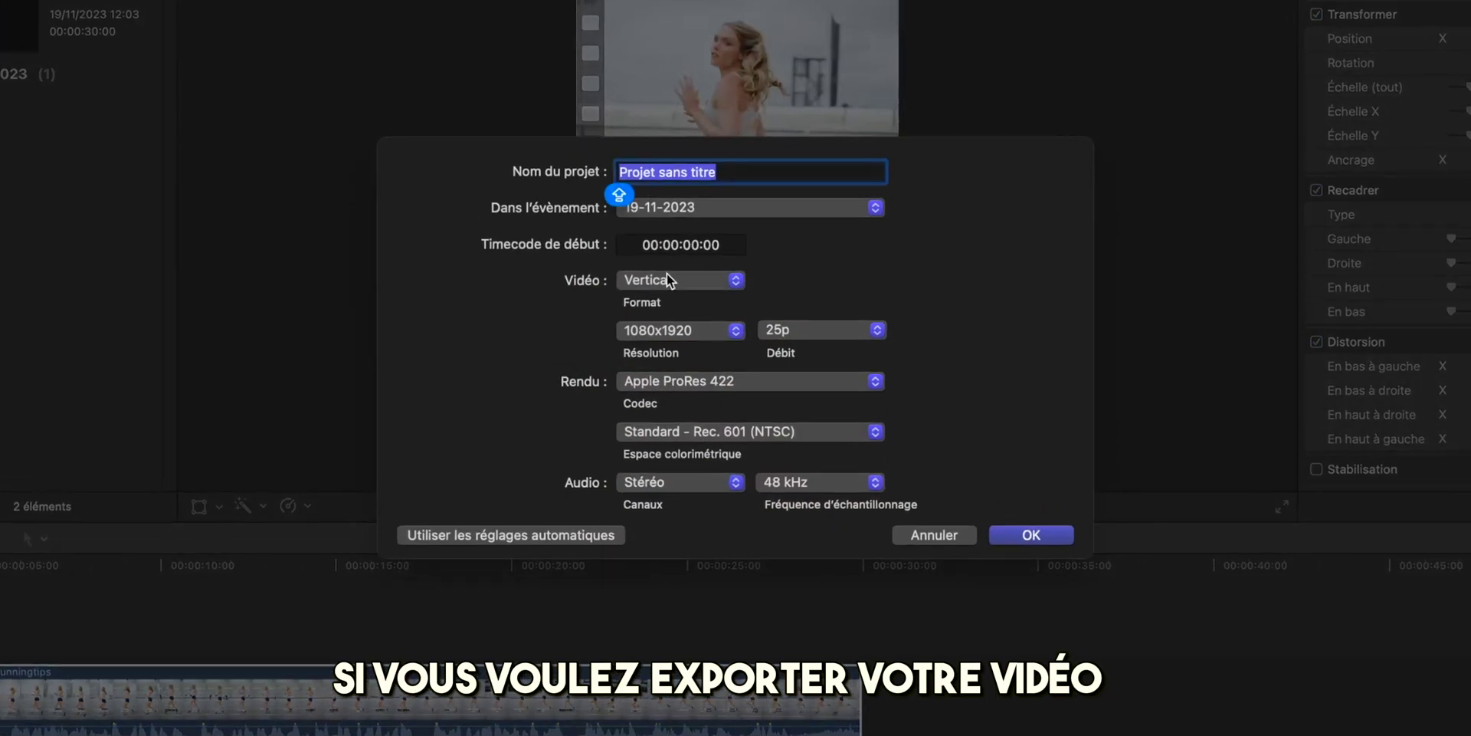
# Keep the project's Vertical 25p video format and close the project settings.
pyautogui.click(668, 279)
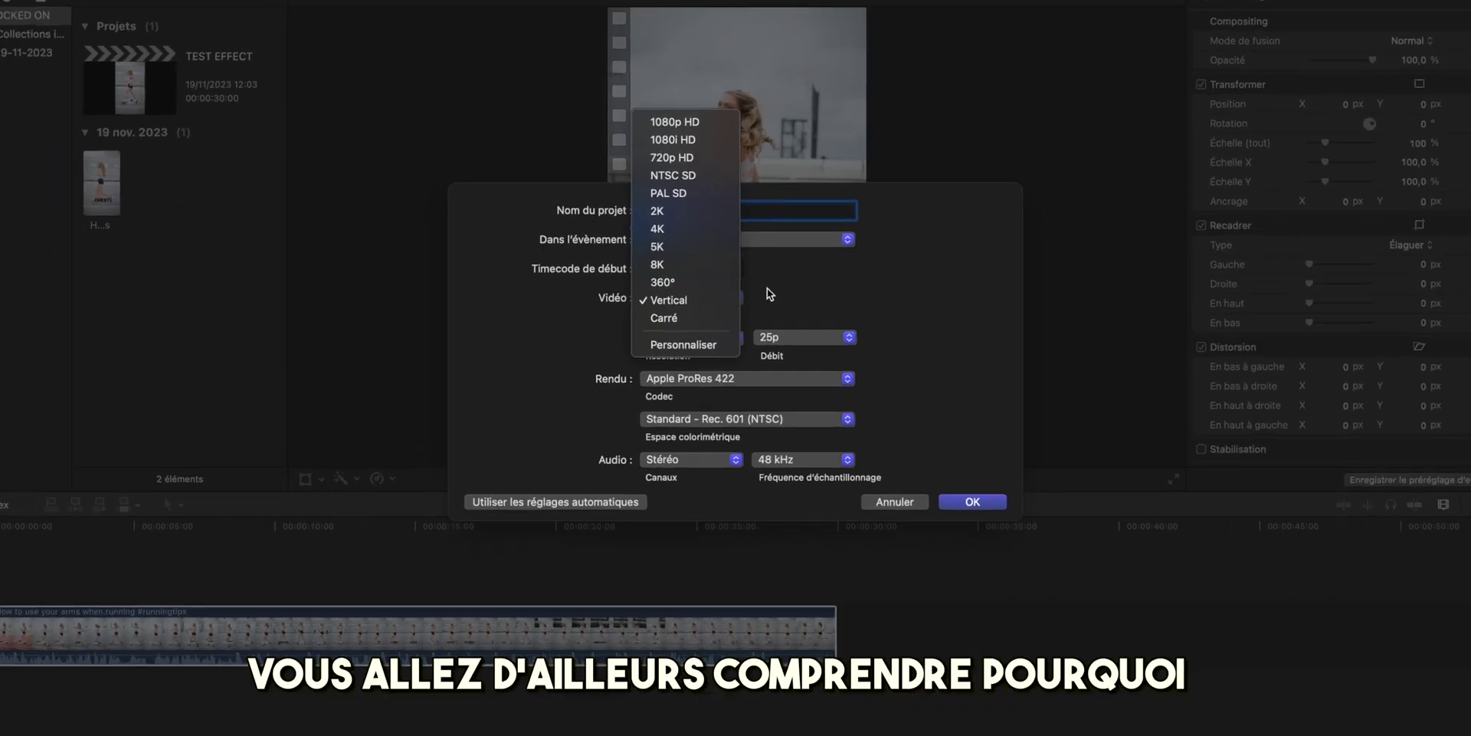
pyautogui.click(827, 339)
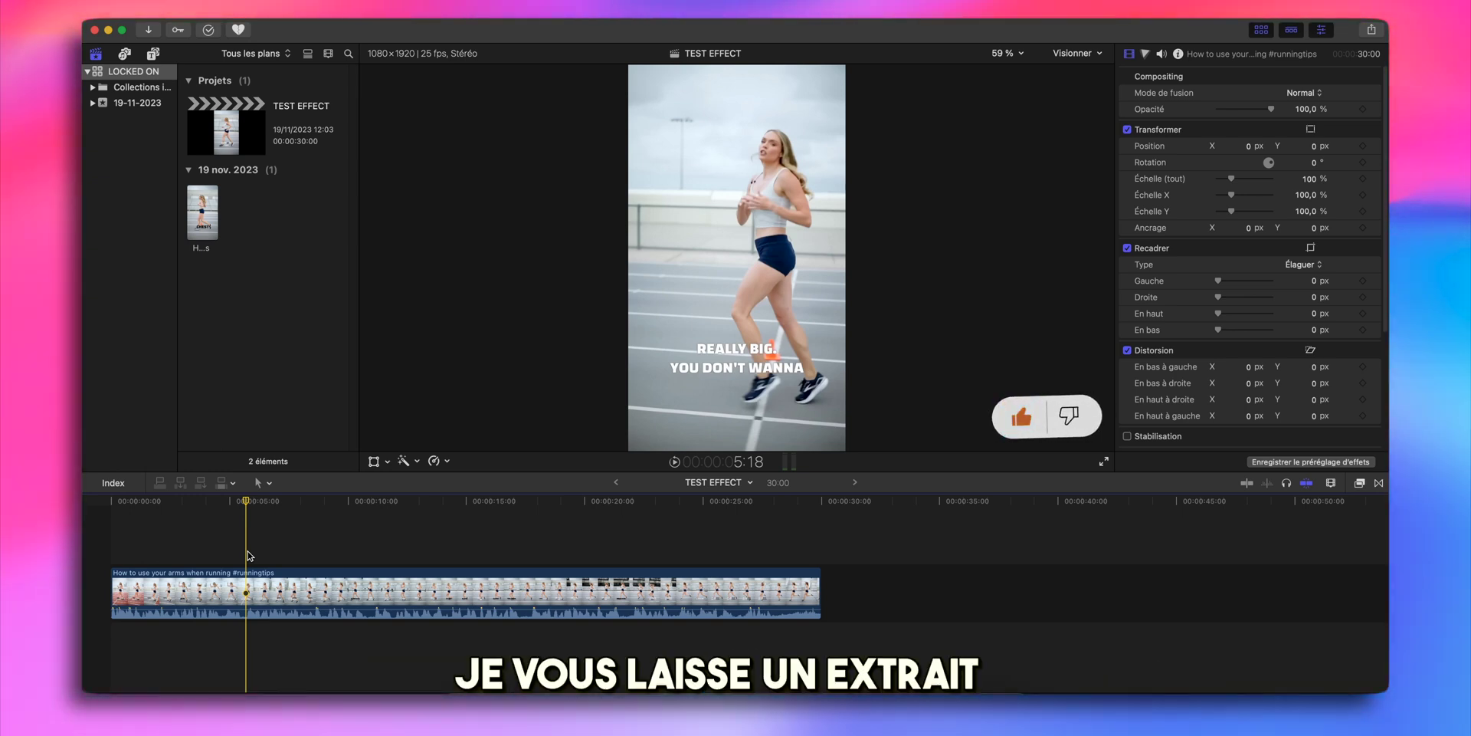
# Play the TEST EFFECT timeline from the start, then select the running clip.
pyautogui.press('Home')
pyautogui.press('space')
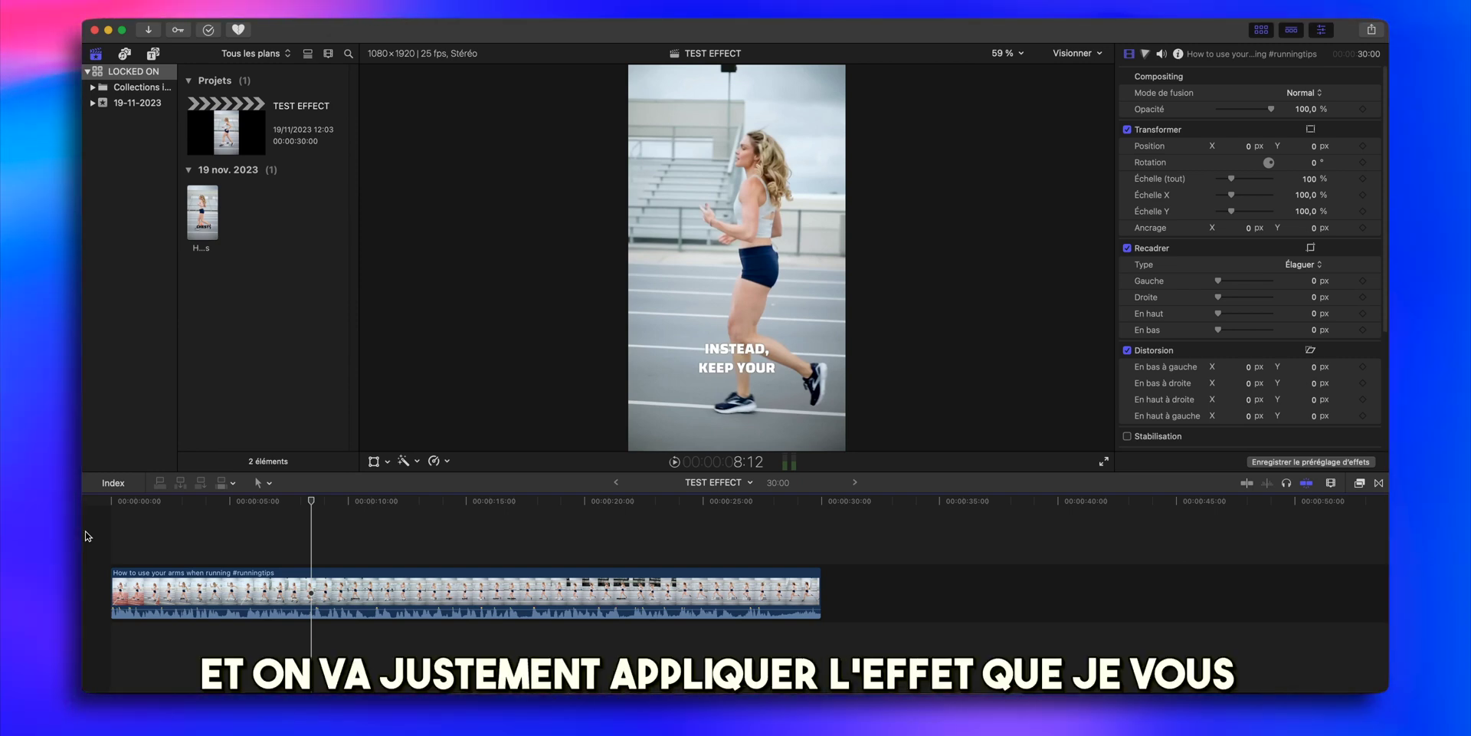
pyautogui.click(385, 584)
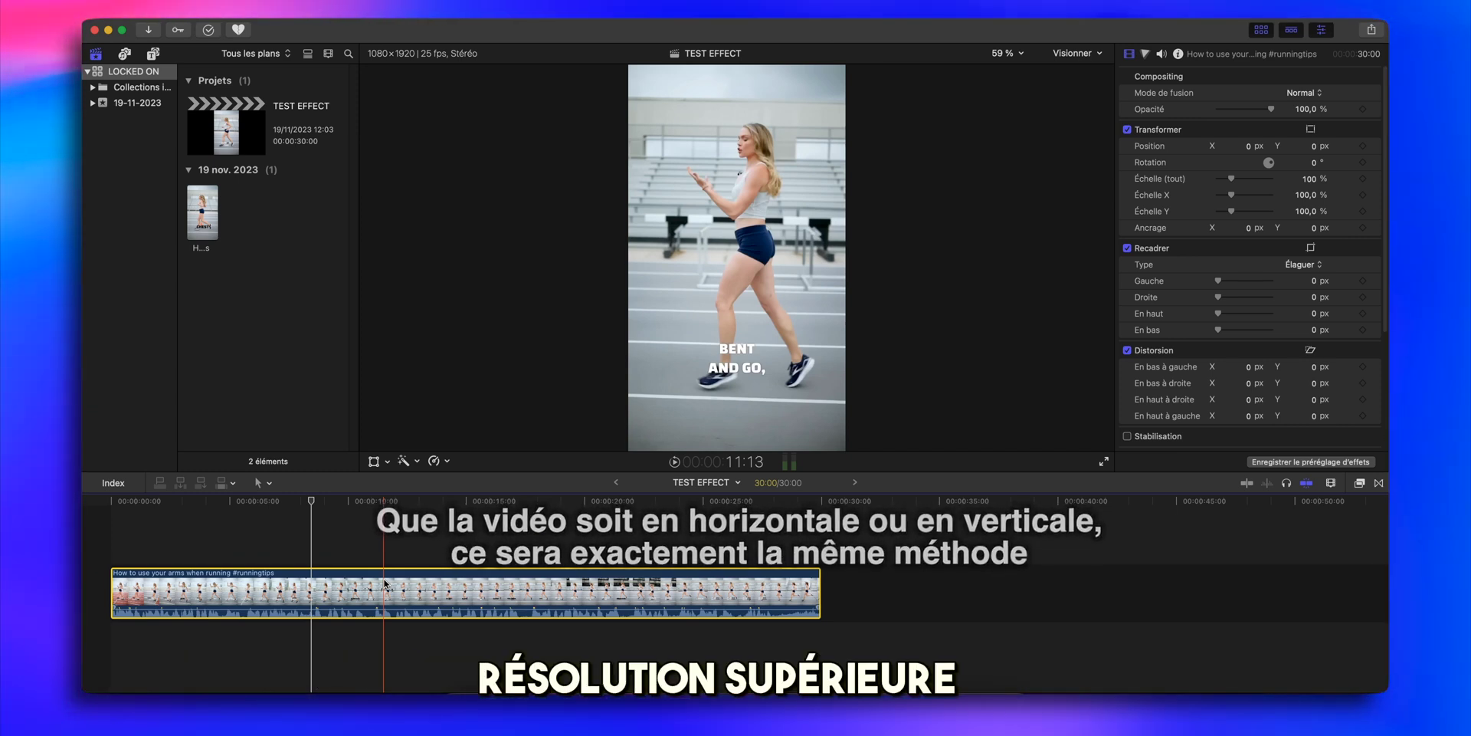
# Add an object tracker to the running clip and zoom the viewer to 100 %.
pyautogui.press('space')
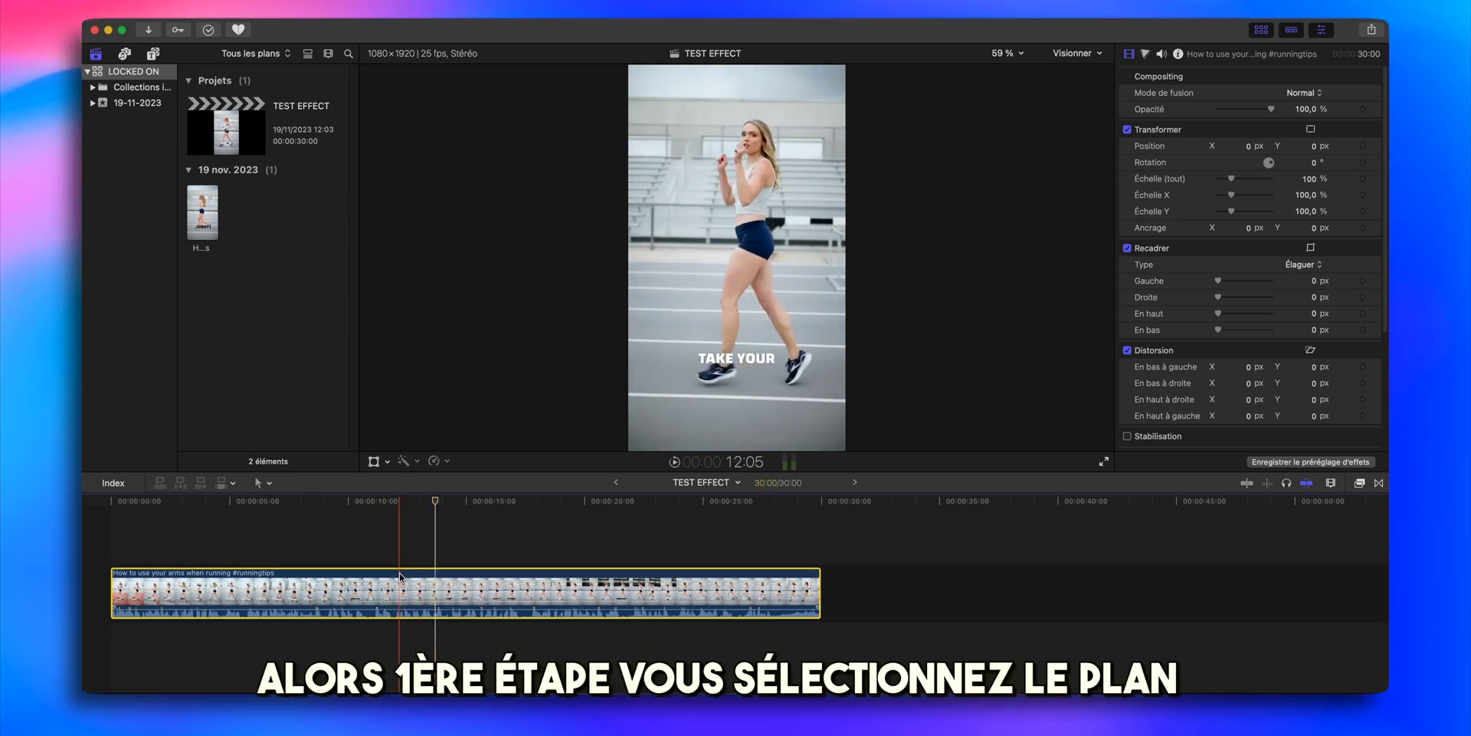
pyautogui.scroll(-5, 1215, 292)
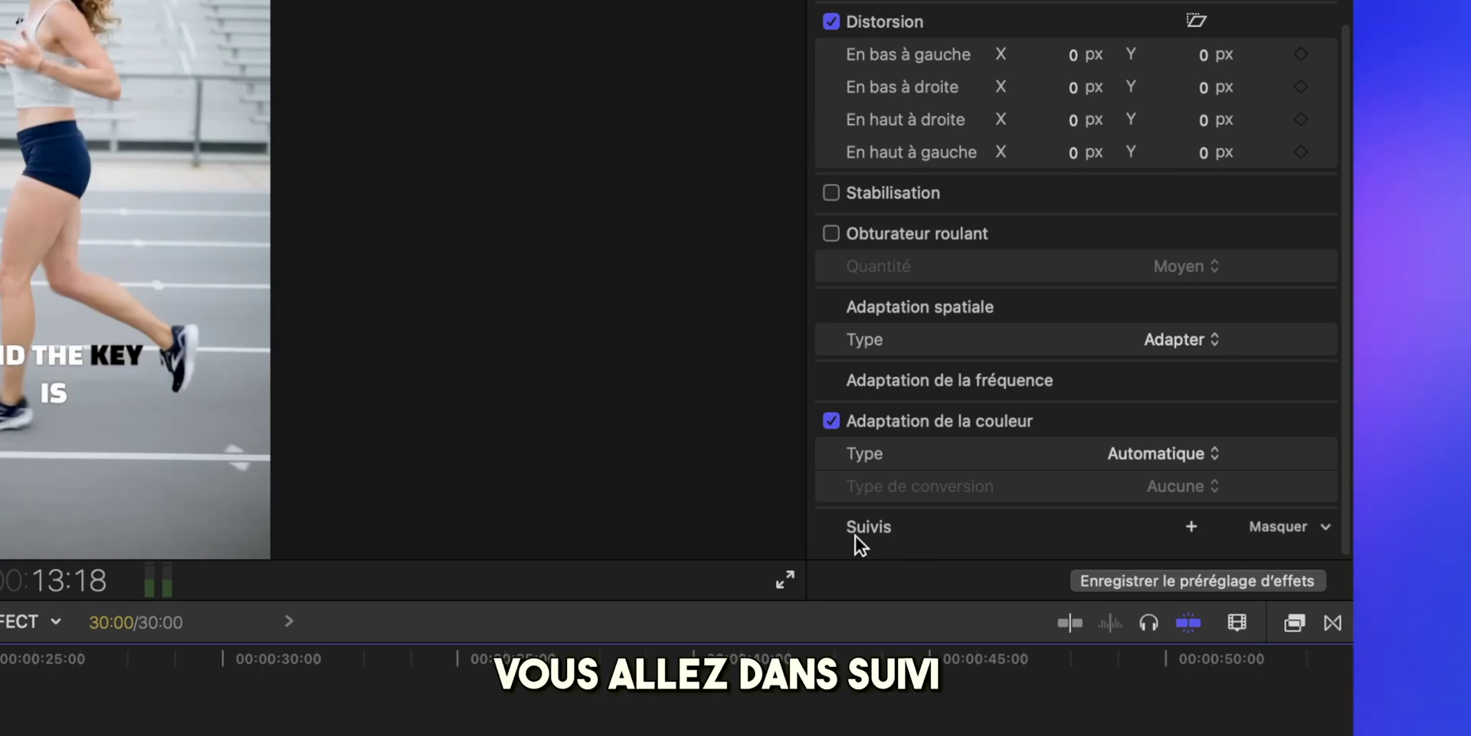
pyautogui.click(1192, 527)
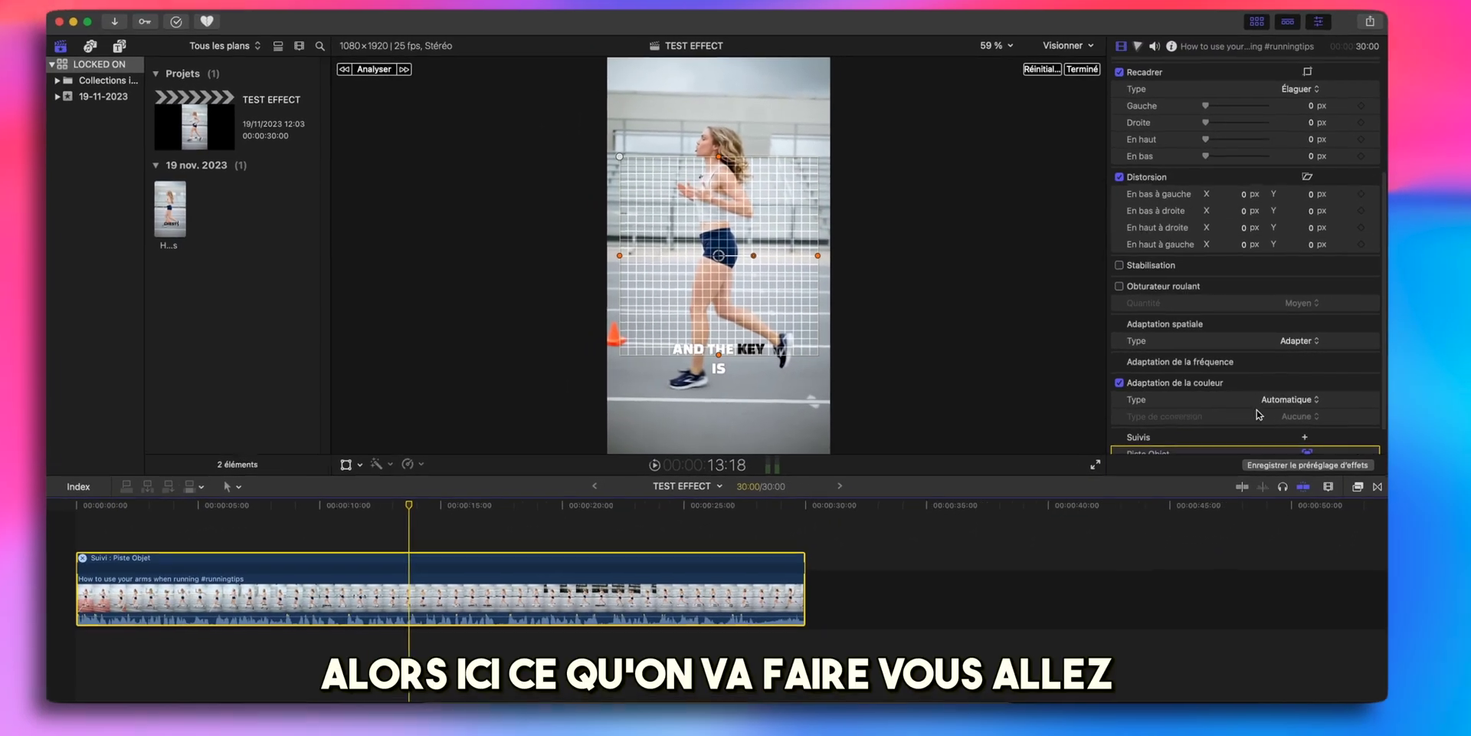
pyautogui.click(997, 45)
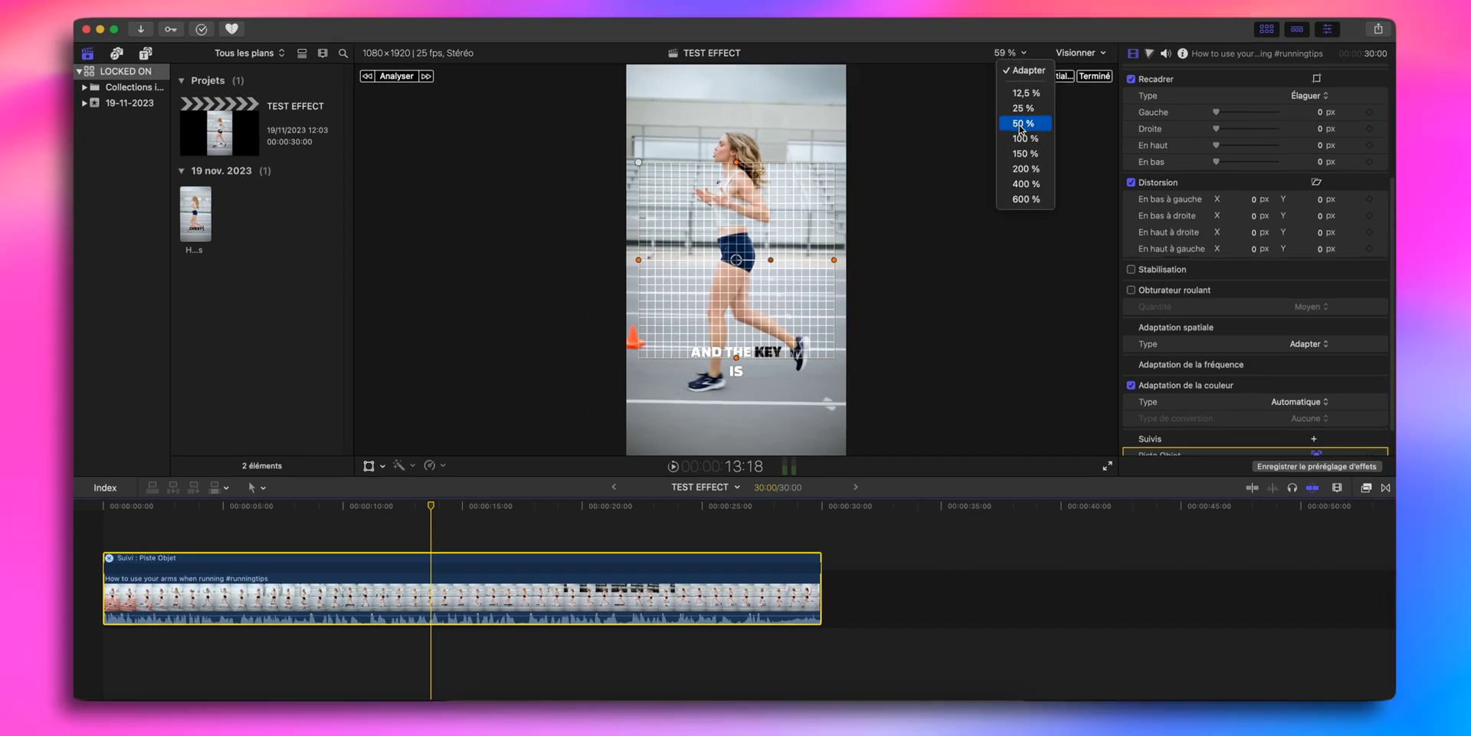
pyautogui.click(1023, 138)
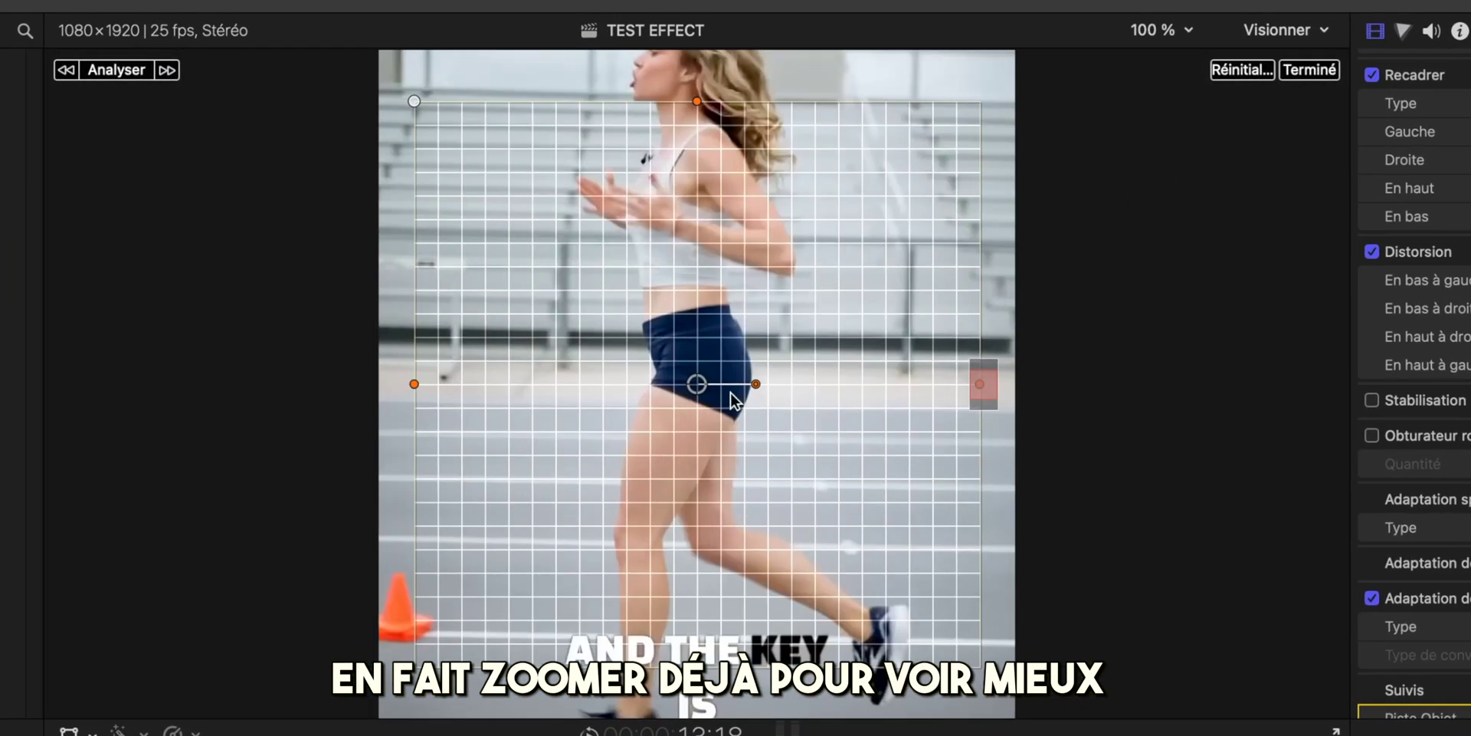
# Fit the tracker box tightly around the runner's face at 150 % viewer zoom.
pyautogui.moveTo(982, 387); pyautogui.dragTo(984, 379)
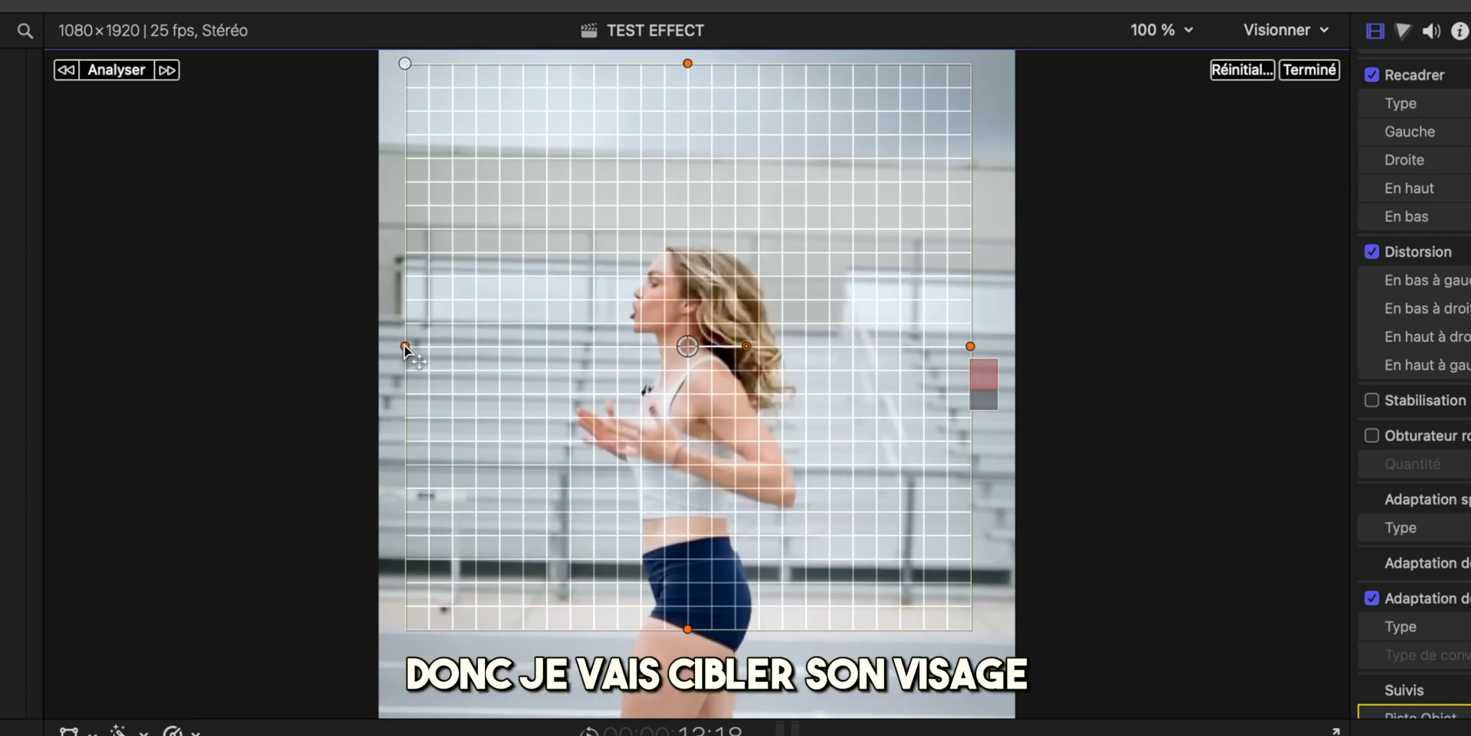
pyautogui.moveTo(404, 347); pyautogui.dragTo(620, 379)
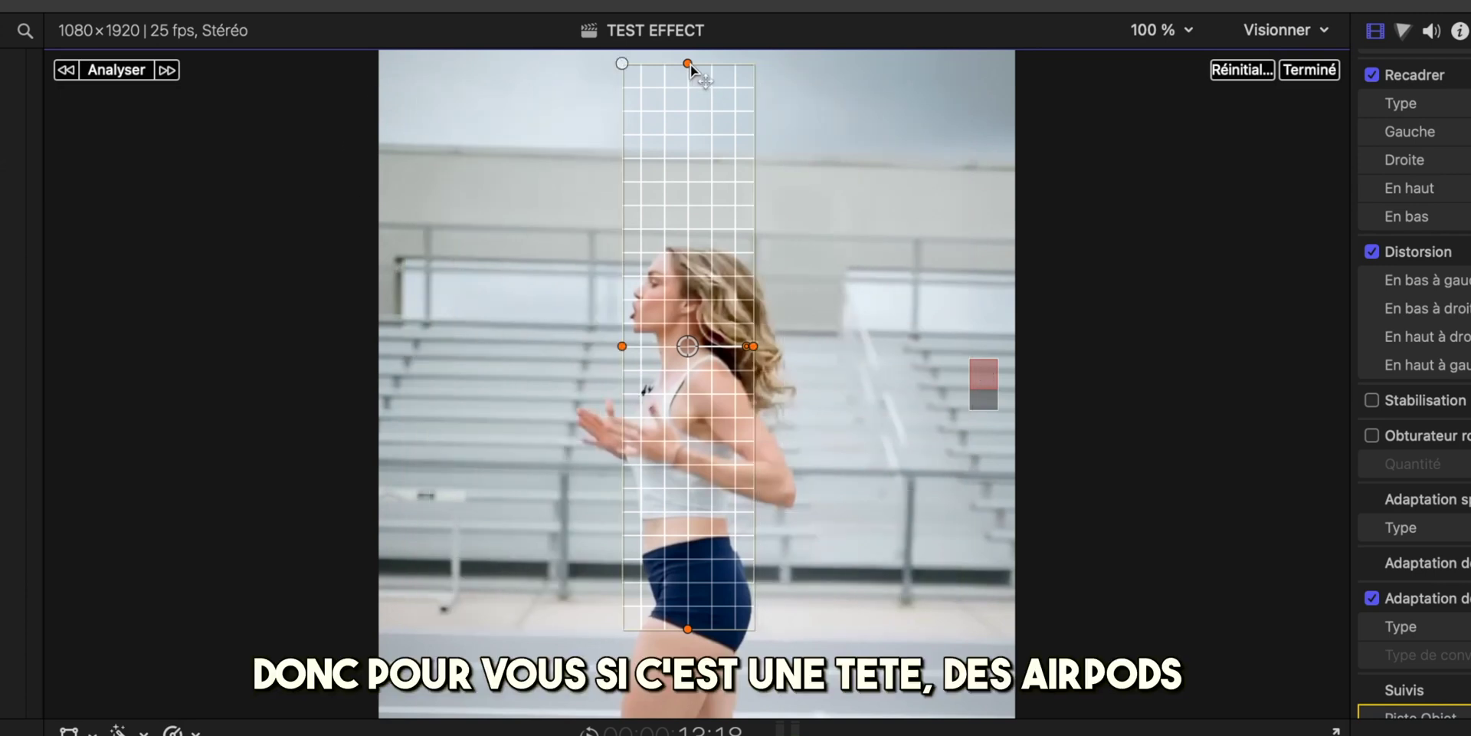
pyautogui.moveTo(688, 64); pyautogui.dragTo(690, 220)
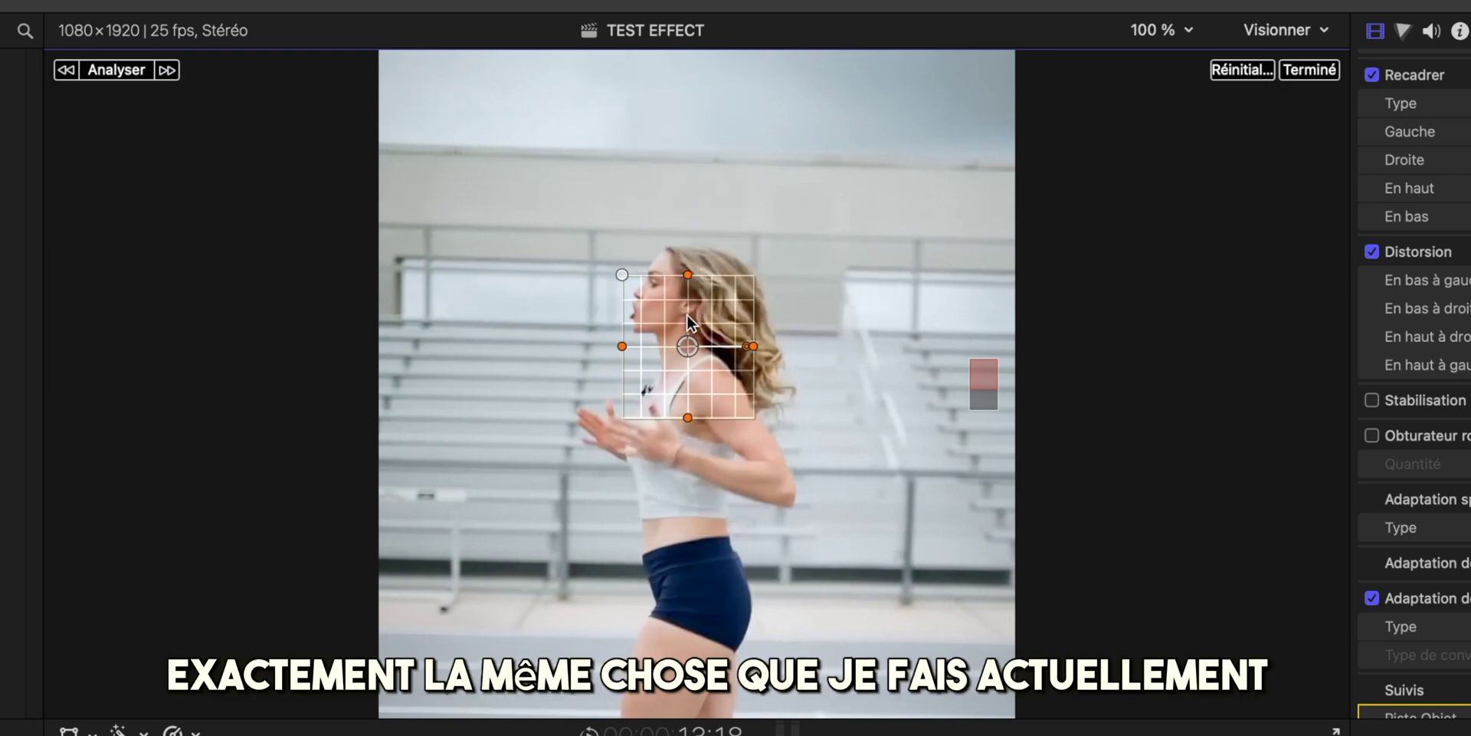
pyautogui.moveTo(687, 322); pyautogui.dragTo(666, 280)
pyautogui.click(1160, 204)
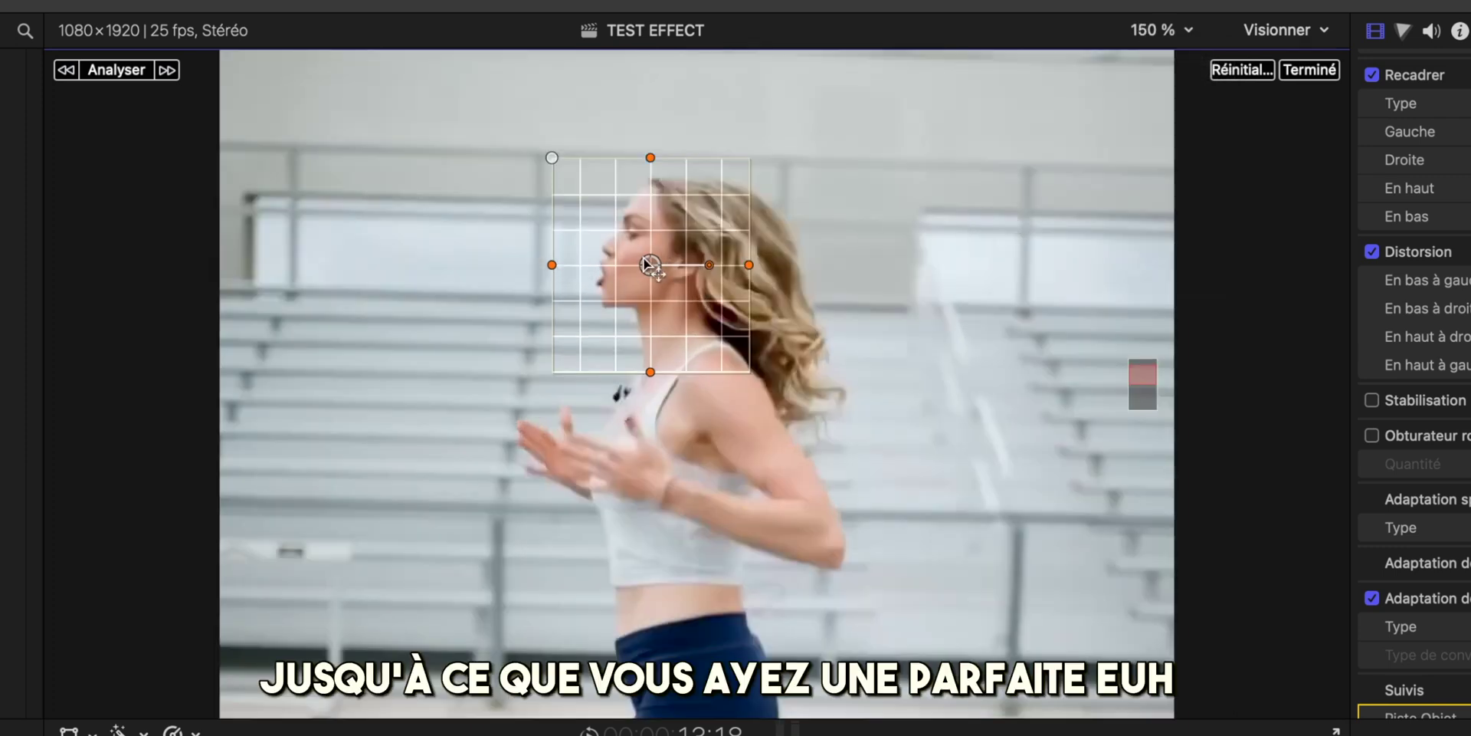
pyautogui.moveTo(648, 265); pyautogui.dragTo(645, 261)
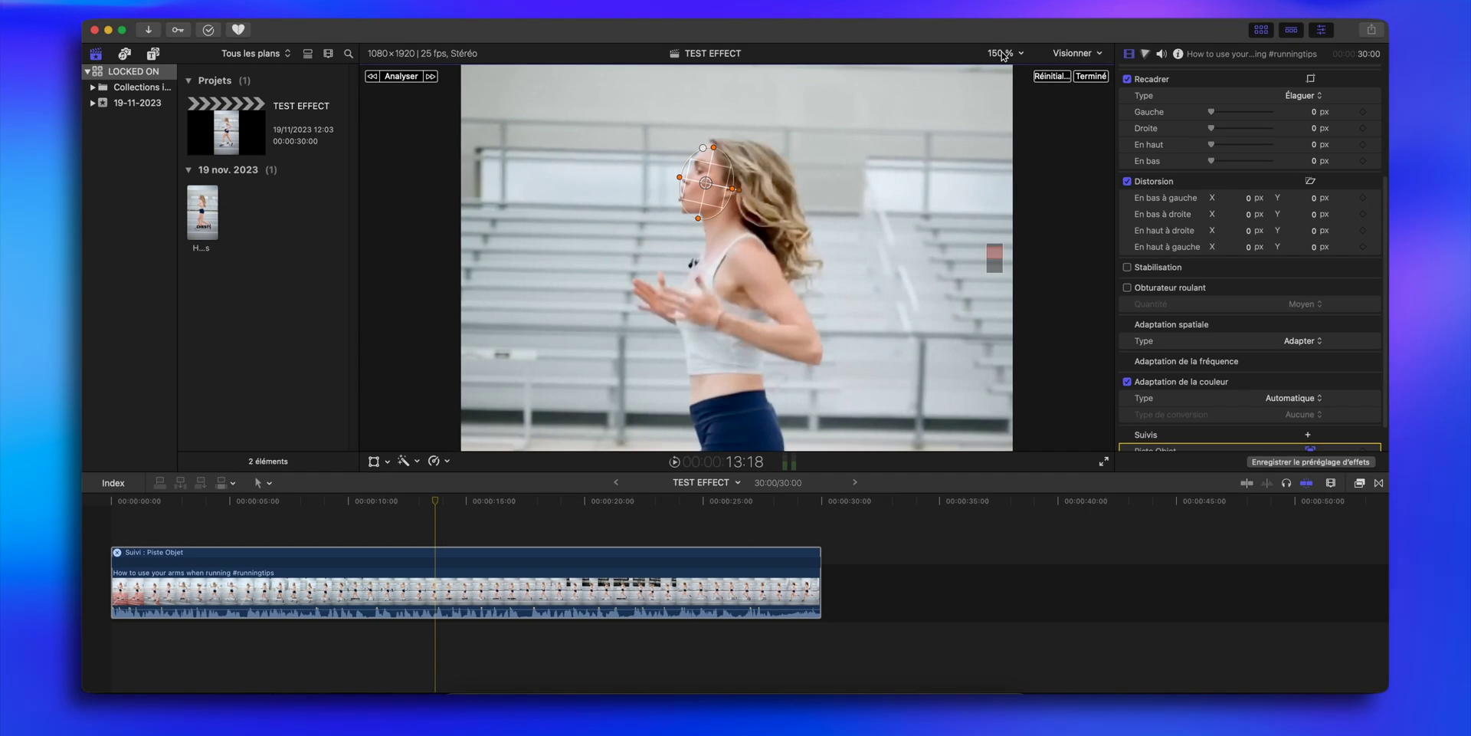
# Return the viewer to fit size and choose Apprentissage automatique as the tracker's analysis method.
pyautogui.click(1003, 56)
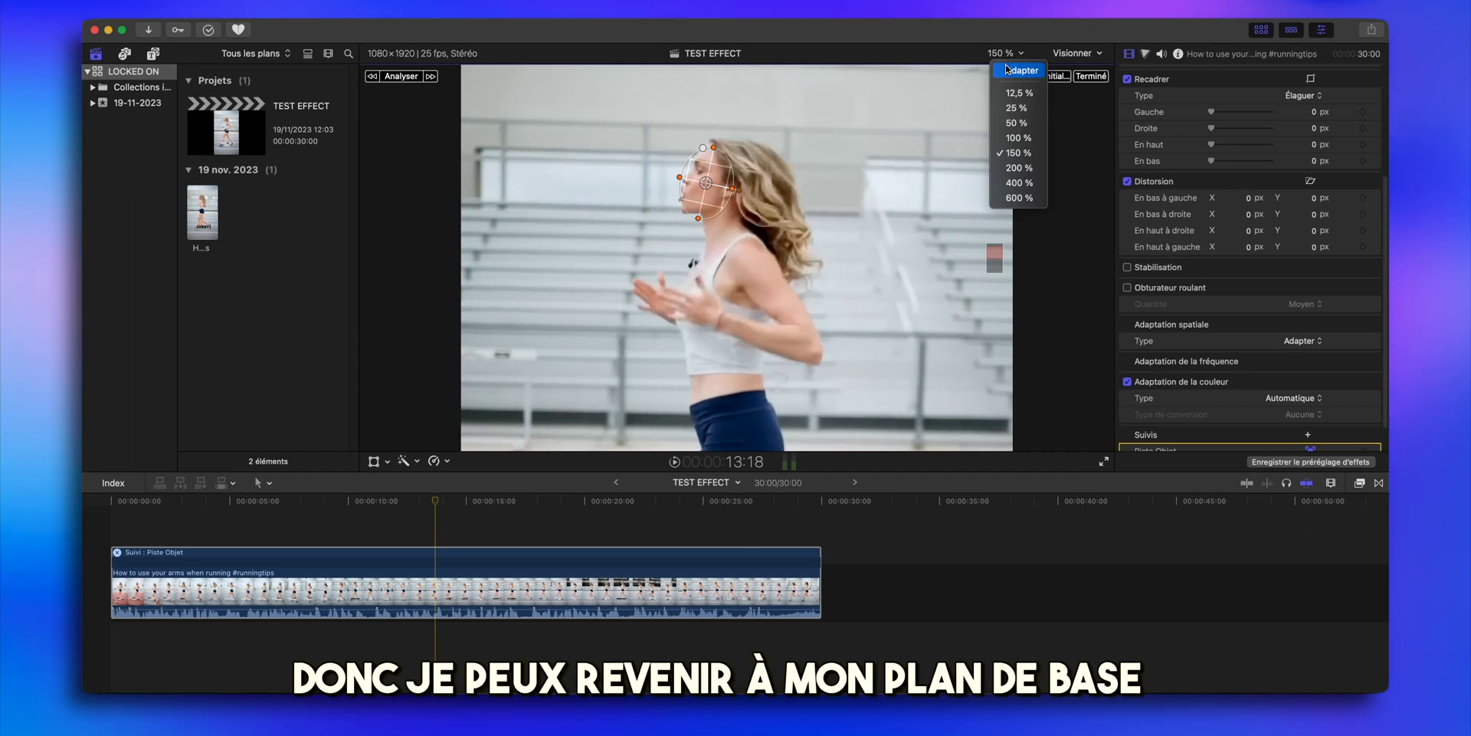
pyautogui.click(1009, 76)
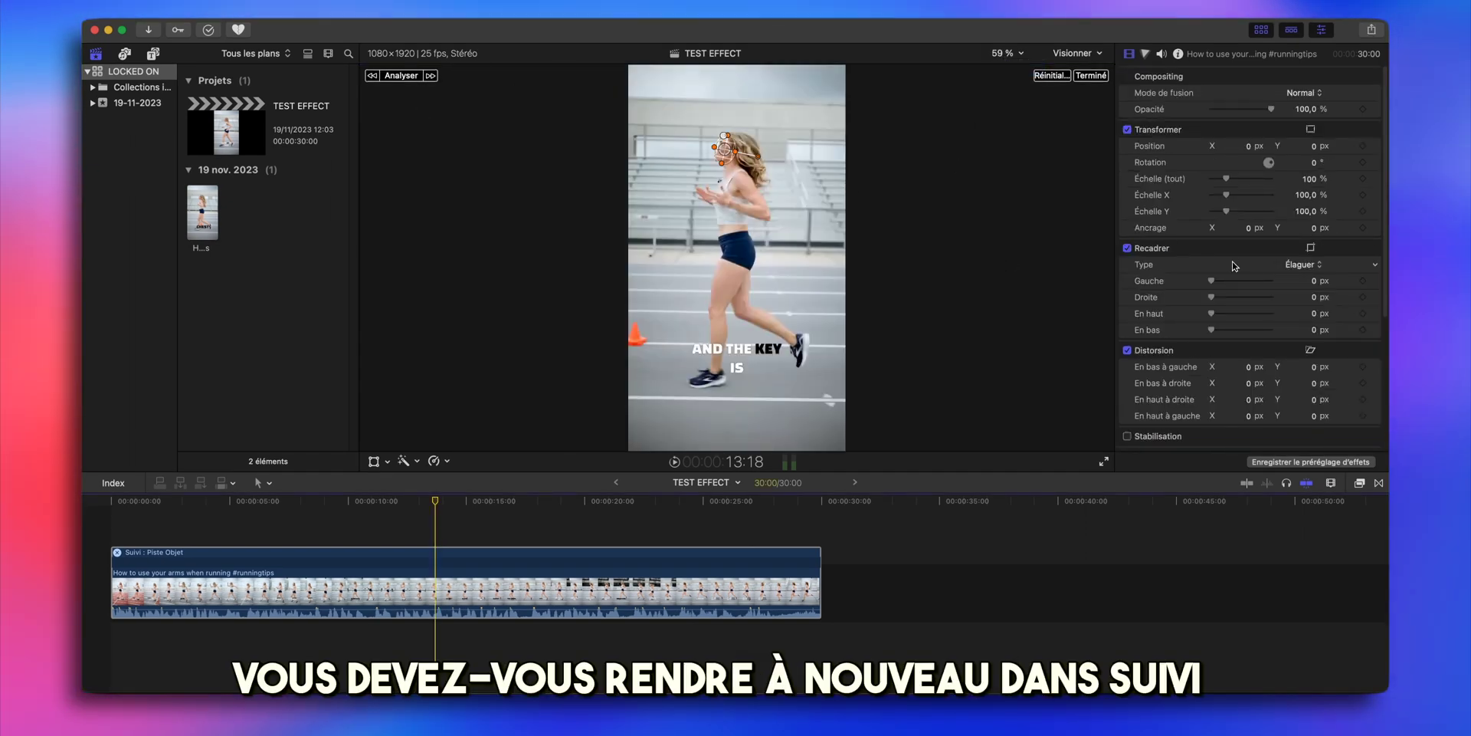
pyautogui.scroll(-5, 1239, 367)
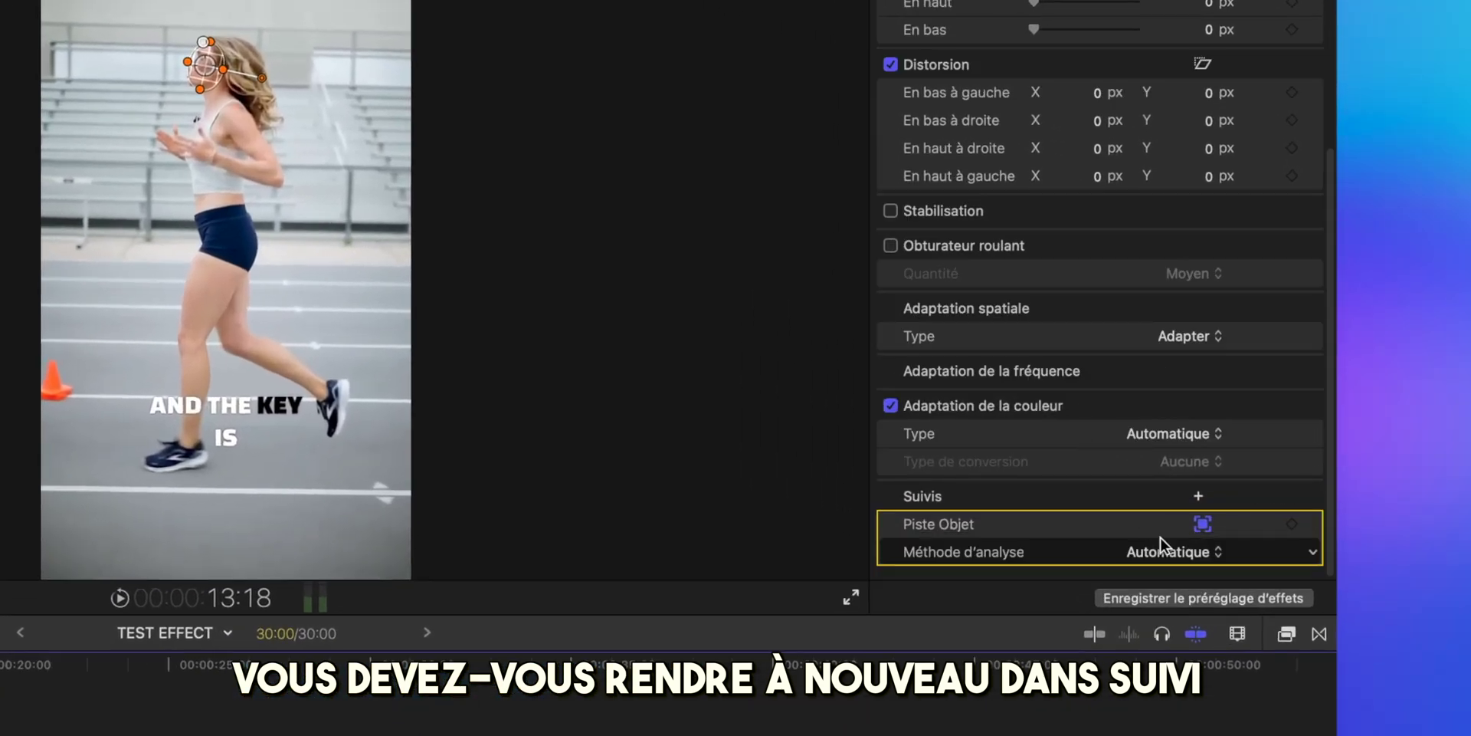
pyautogui.click(1141, 557)
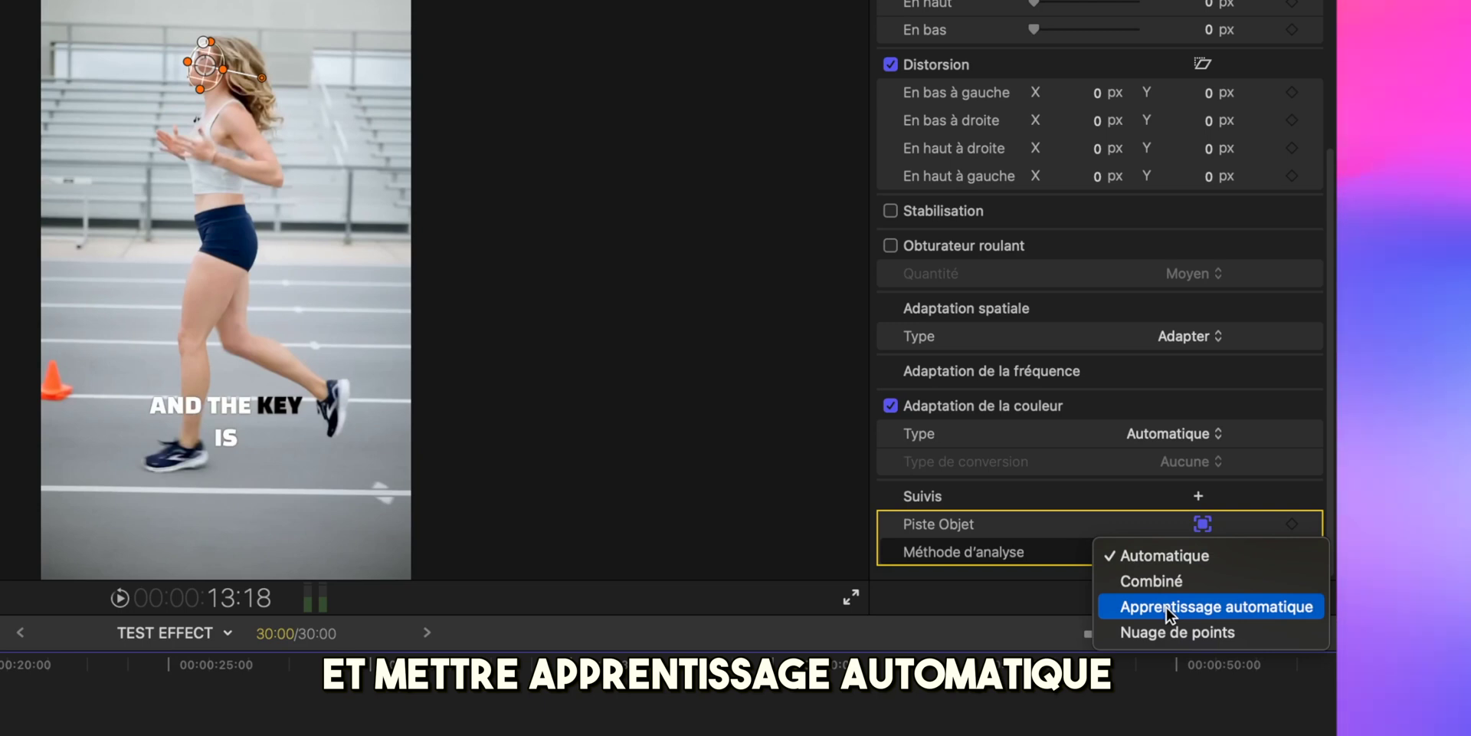
pyautogui.click(1166, 607)
pyautogui.click(1175, 553)
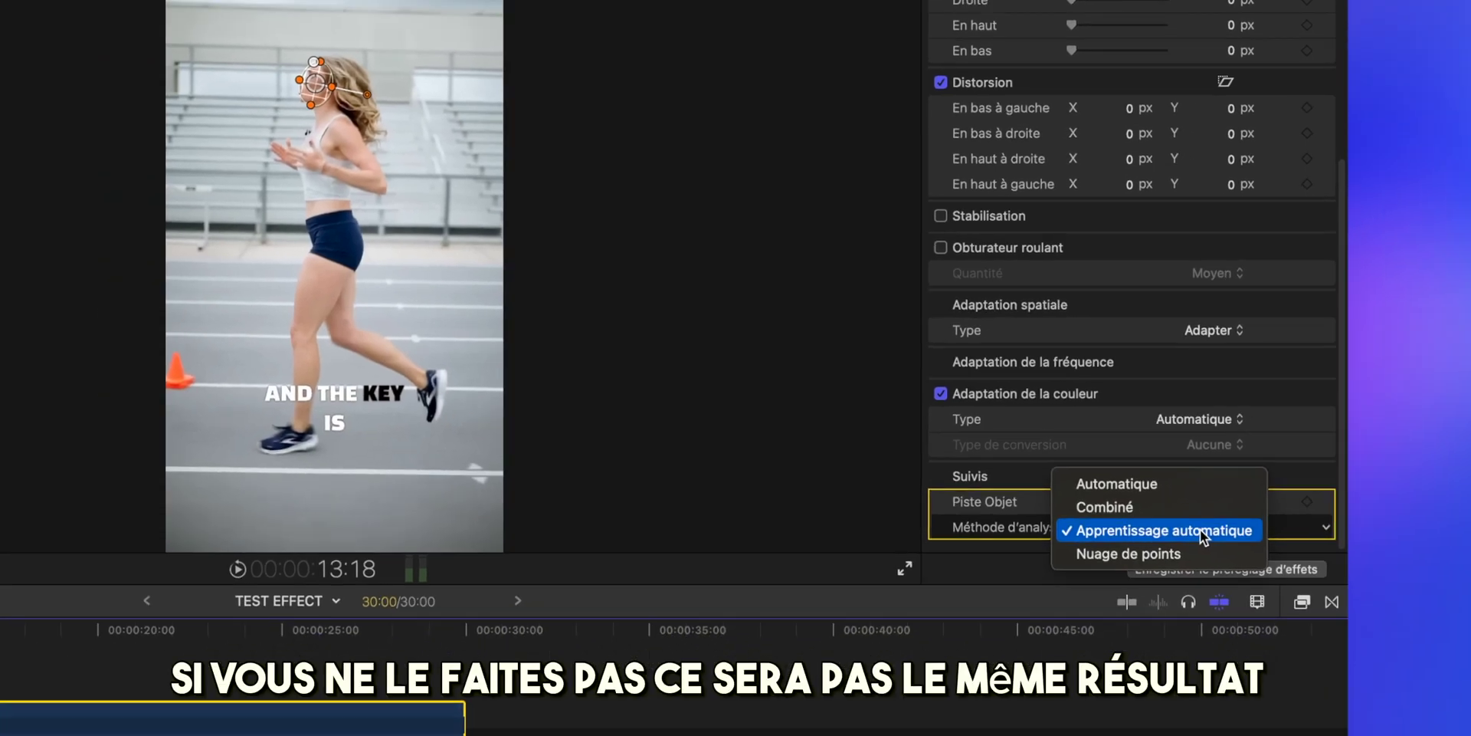
pyautogui.click(1176, 553)
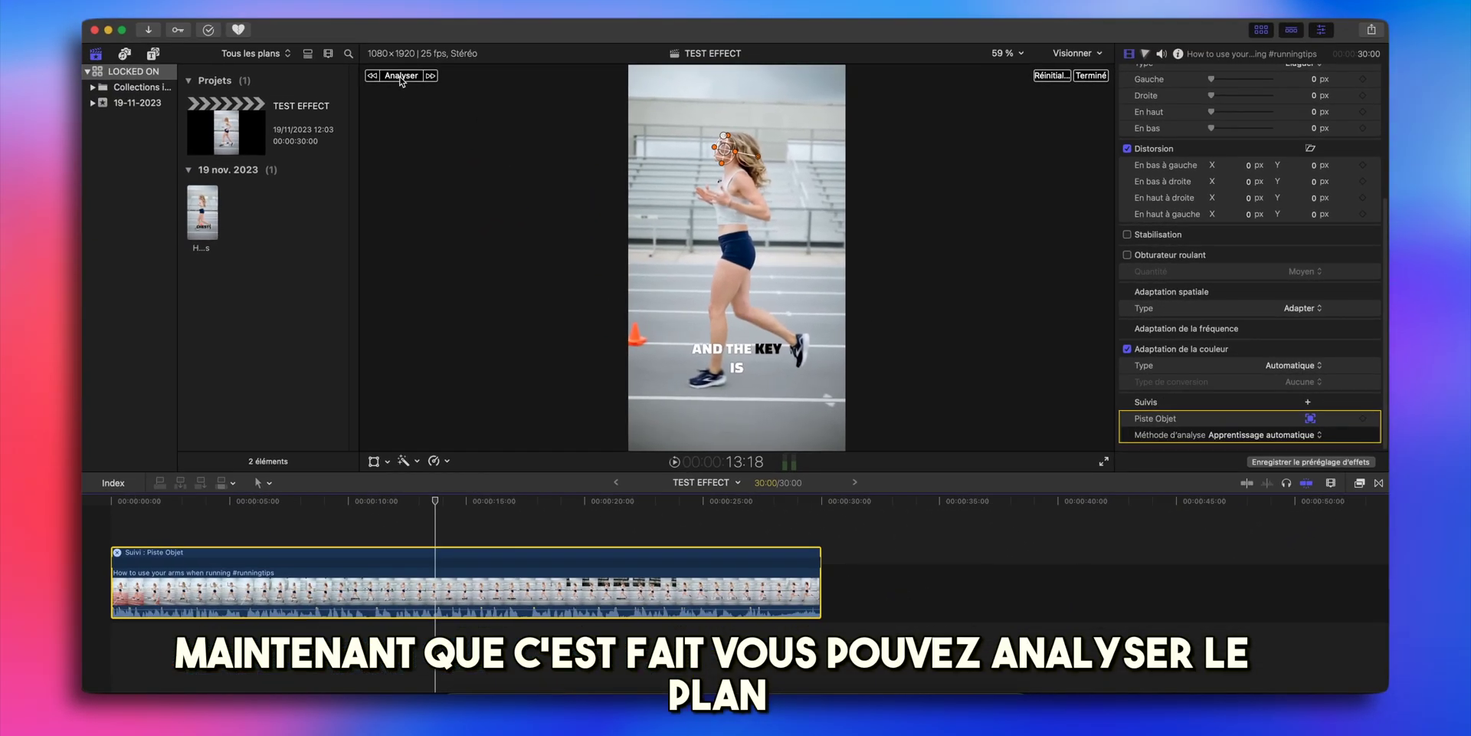
# Run Analyser twice so the object track gets keyframes following the runner's face.
pyautogui.click(392, 74)
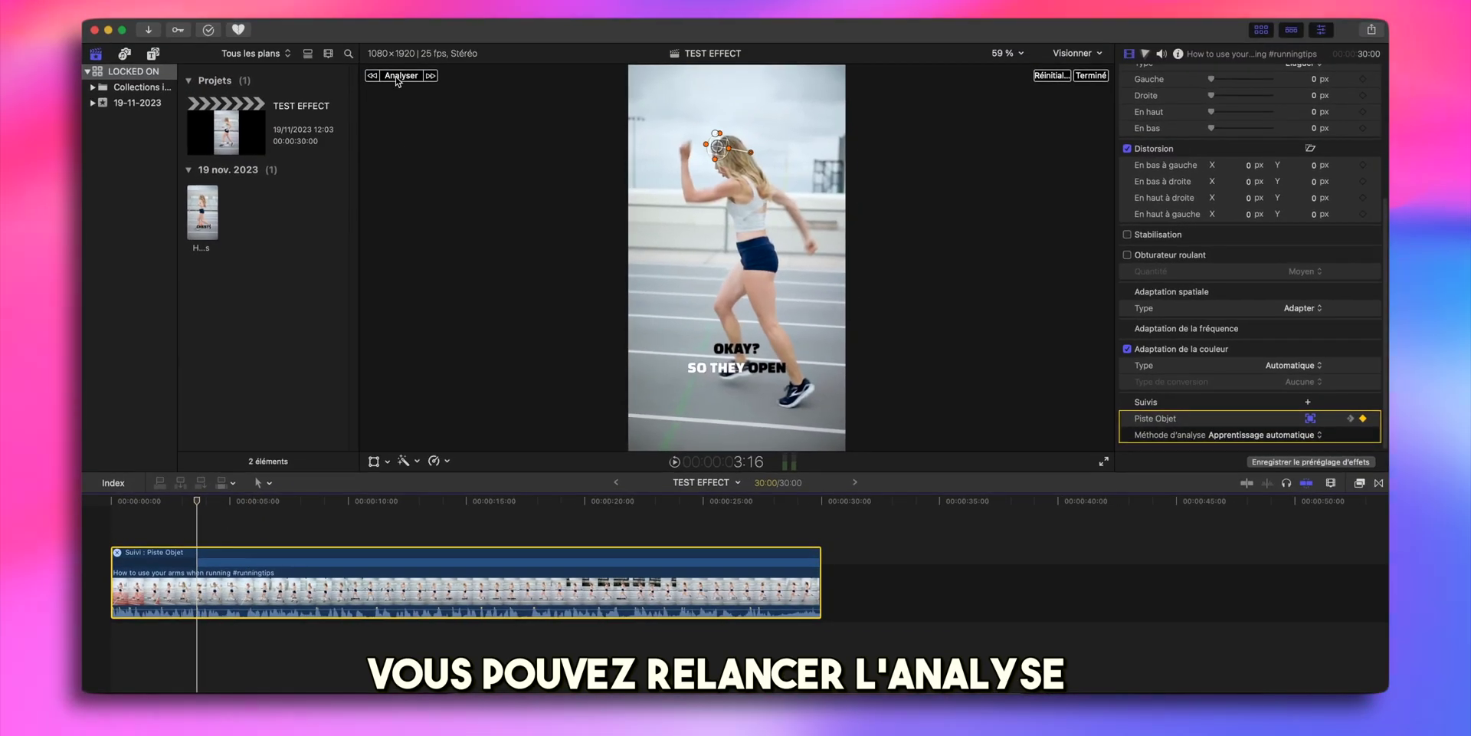
pyautogui.click(398, 80)
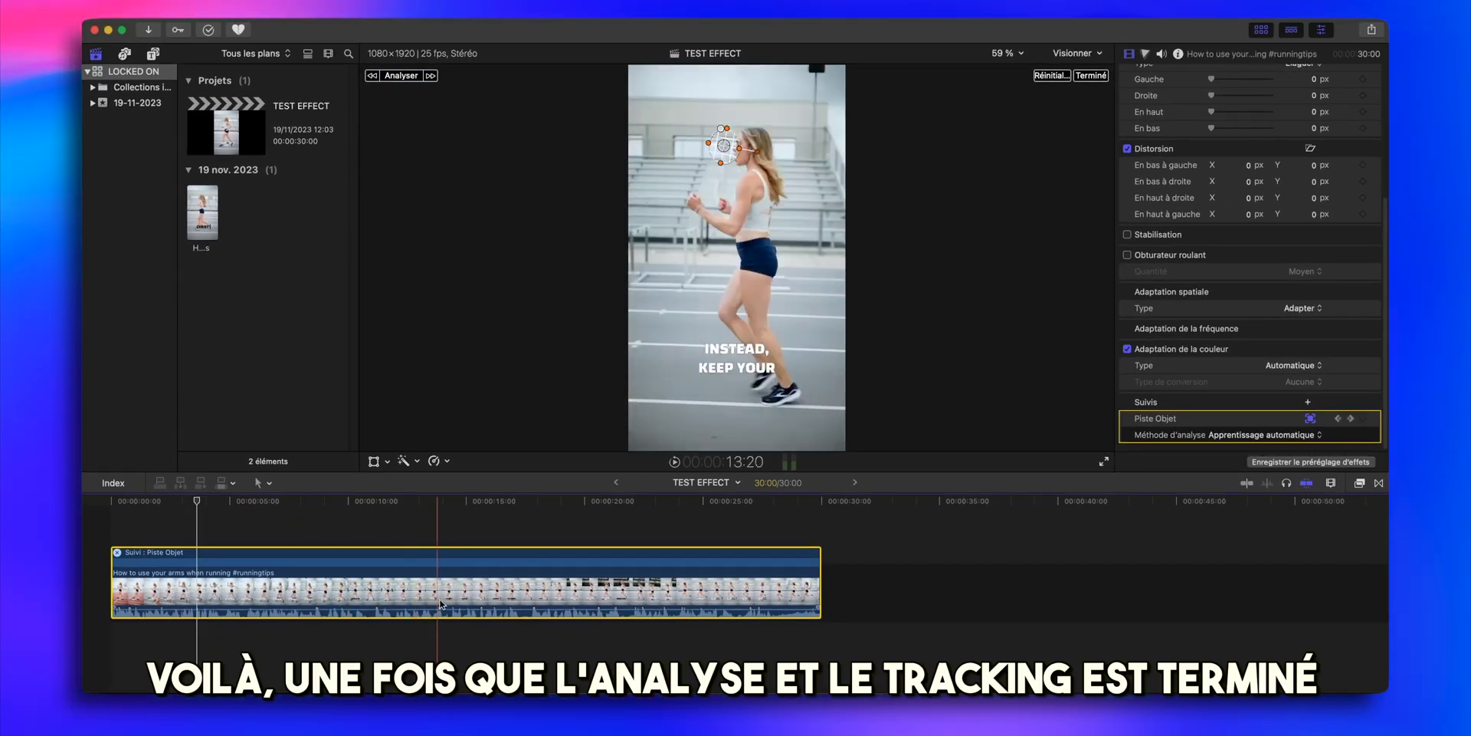
# Enter -100 % in Échelle (tout) to flip the running clip upside down.
pyautogui.scroll(5, 1257, 154)
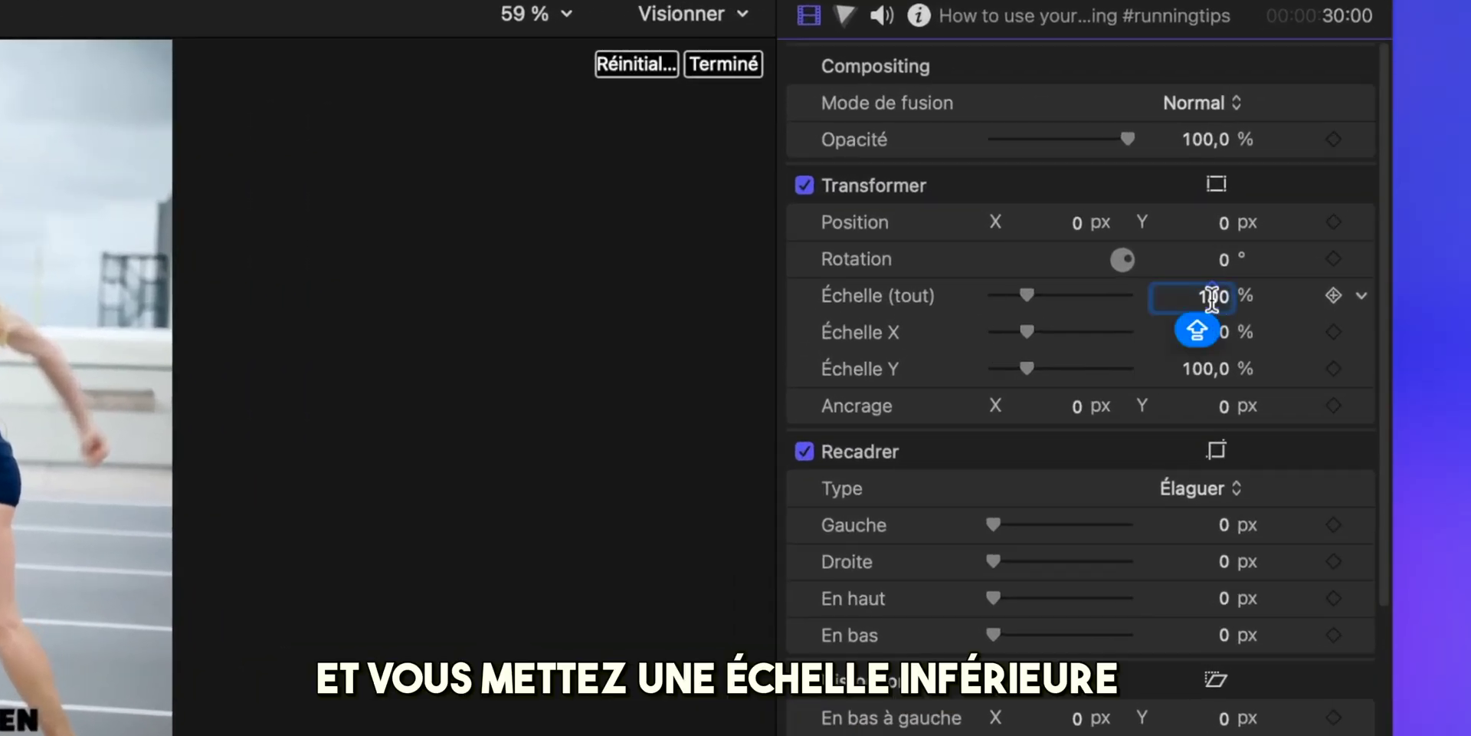
pyautogui.write('-1')
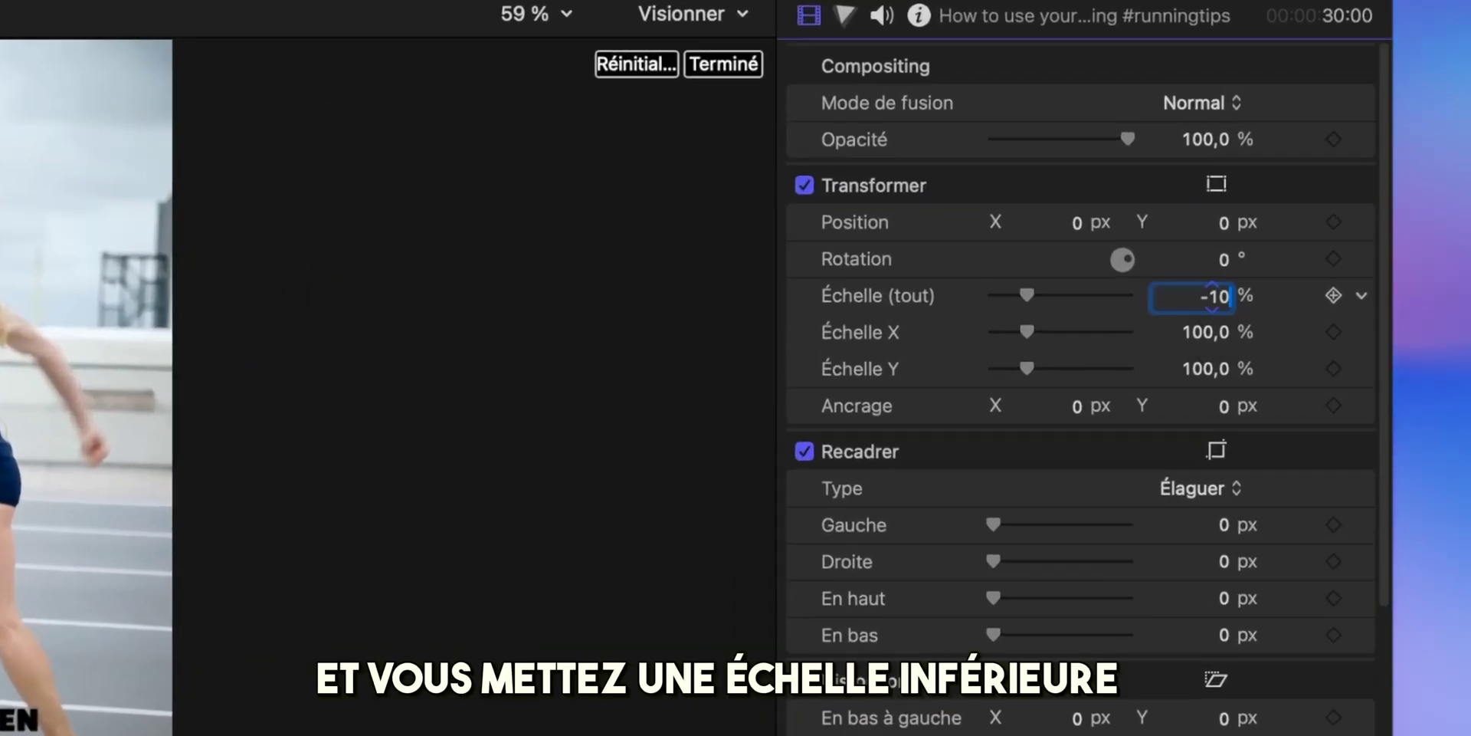
pyautogui.write('0')
pyautogui.press('Return')
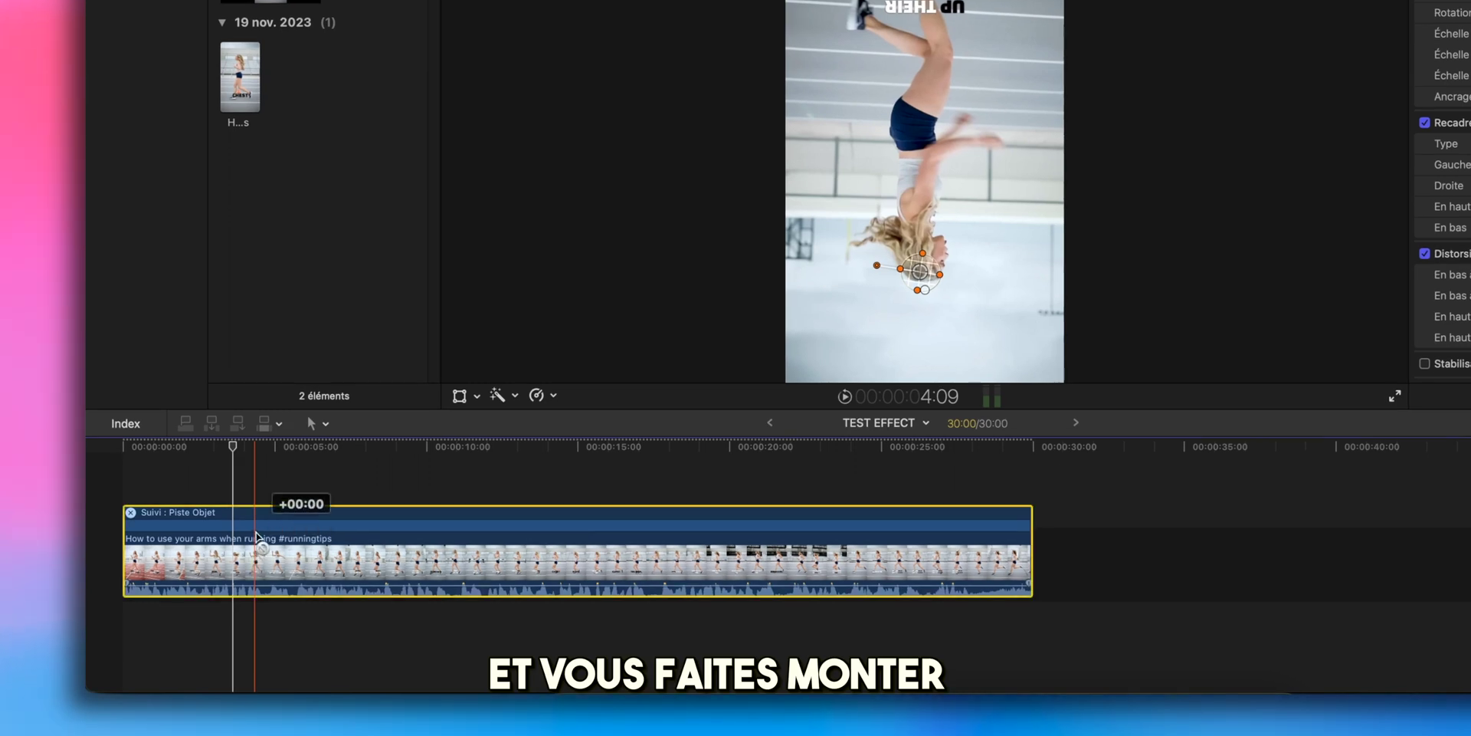
# Option-drag a copy of the clip above the original and enable the Transform tool.
pyautogui.moveTo(256, 536); pyautogui.dragTo(260, 486)
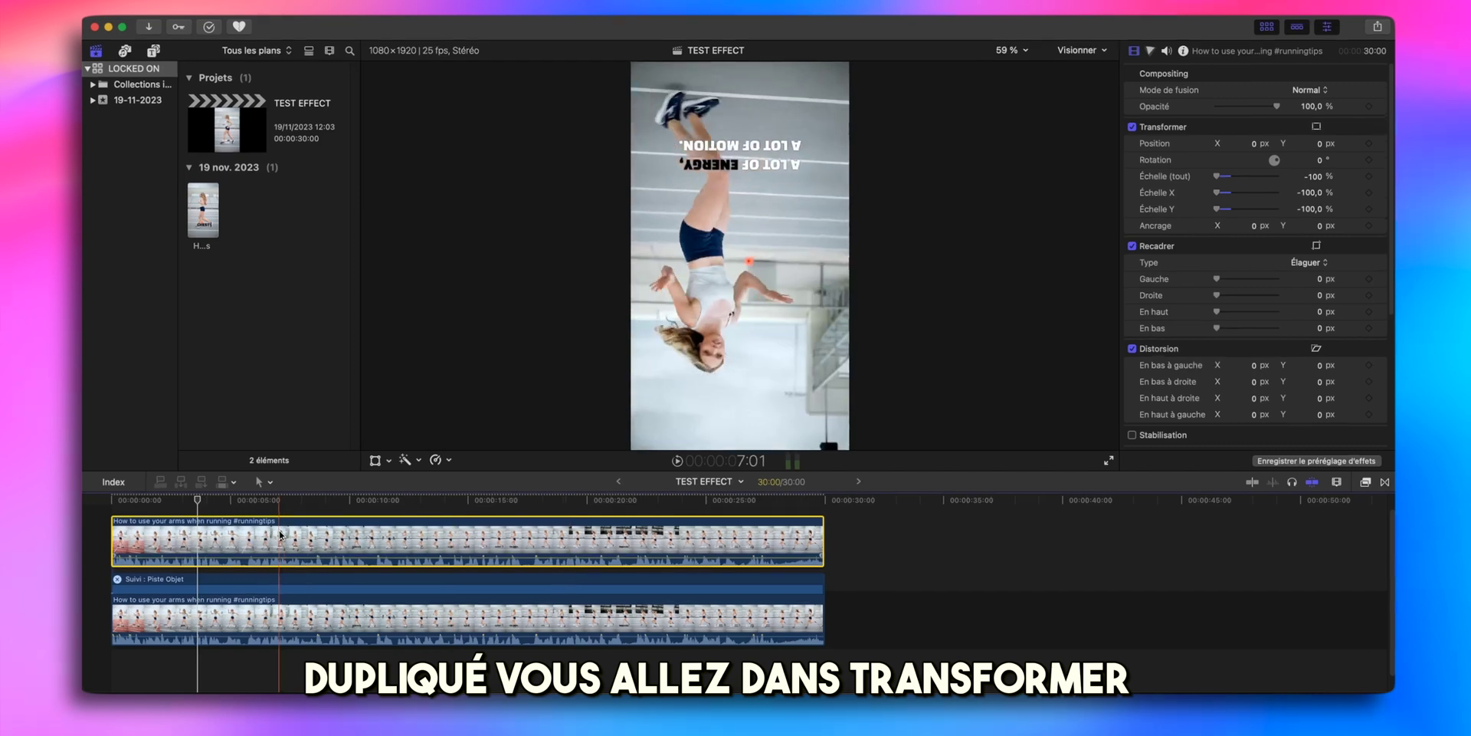
pyautogui.click(374, 462)
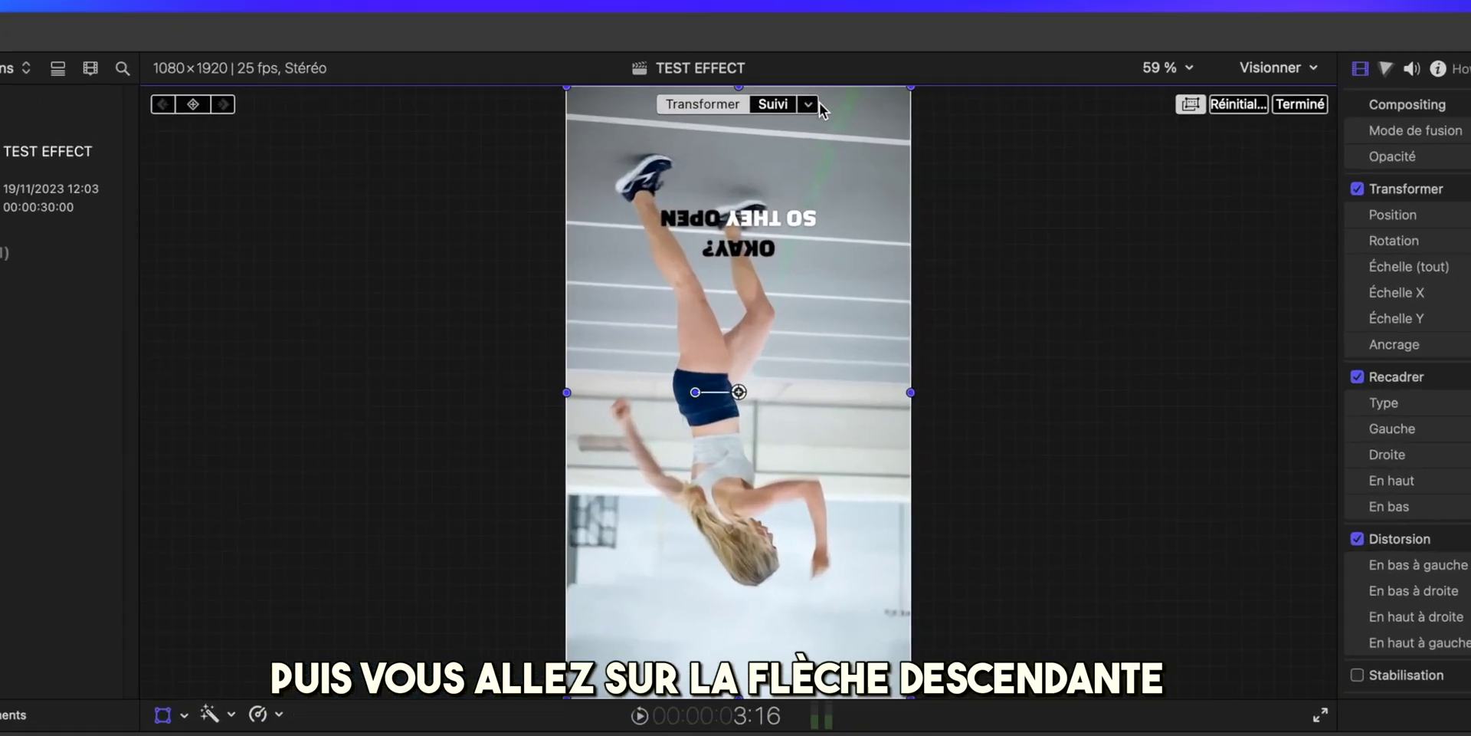
# Link the top copy to the Piste Objet track, giving it 97,6/-554,6 px position and 10,4° rotation.
pyautogui.click(833, 127)
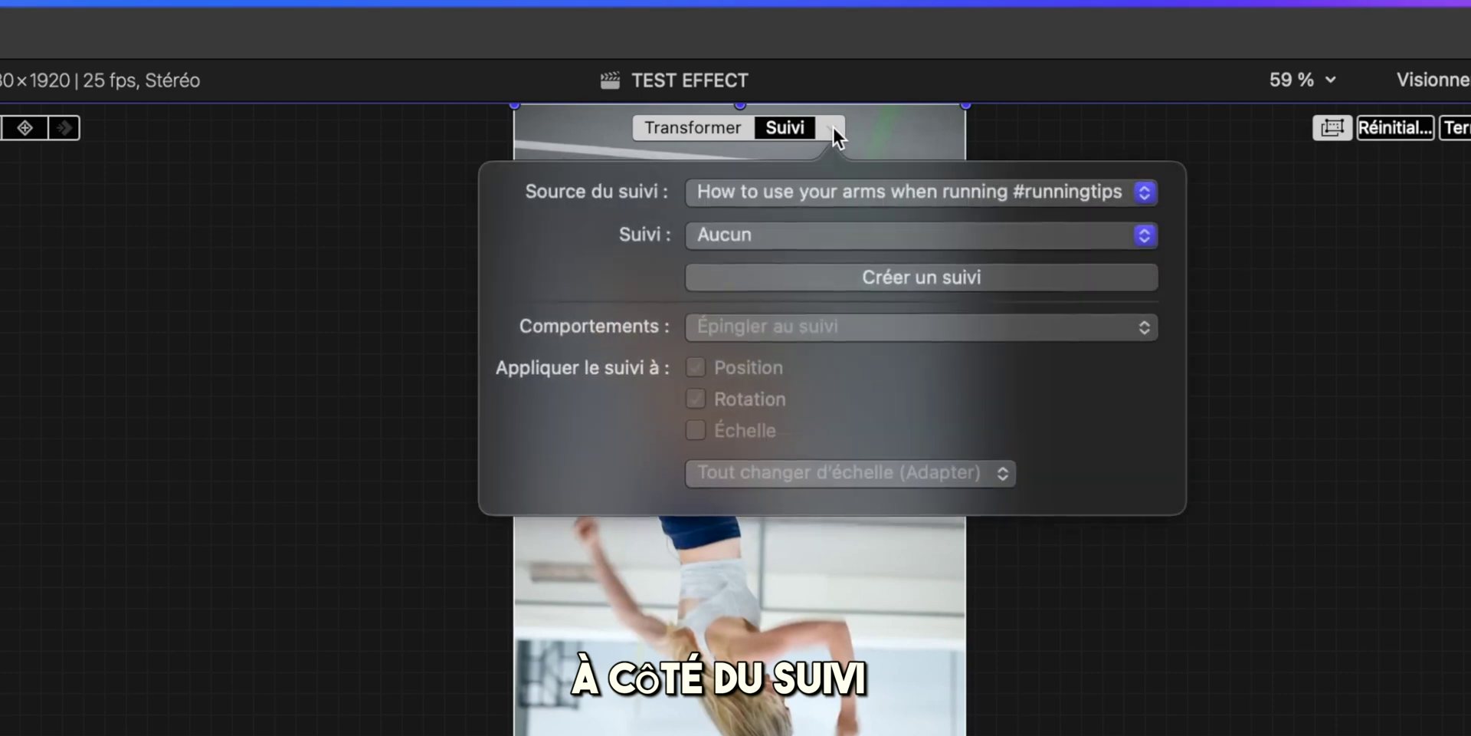
pyautogui.click(738, 232)
pyautogui.click(744, 266)
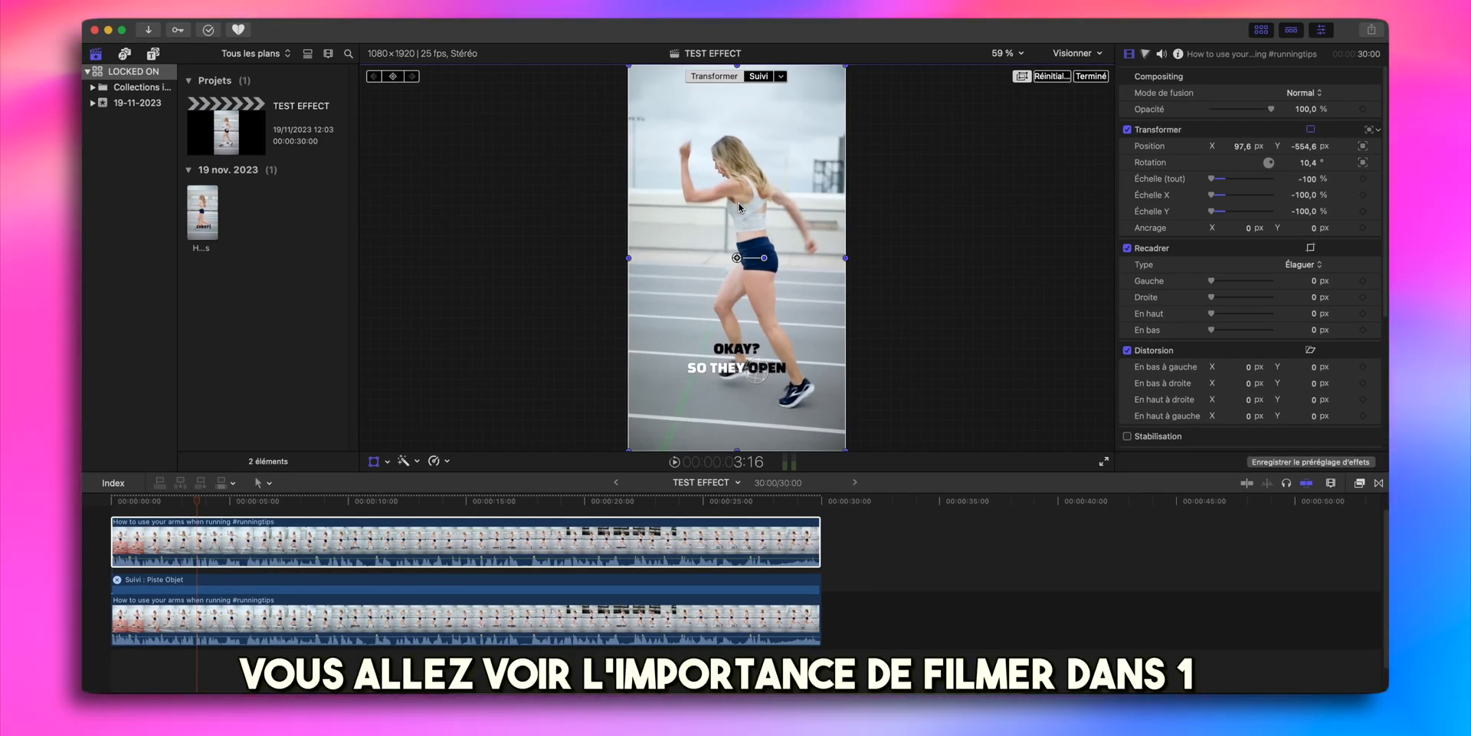
pyautogui.scroll(2, 123, 527)
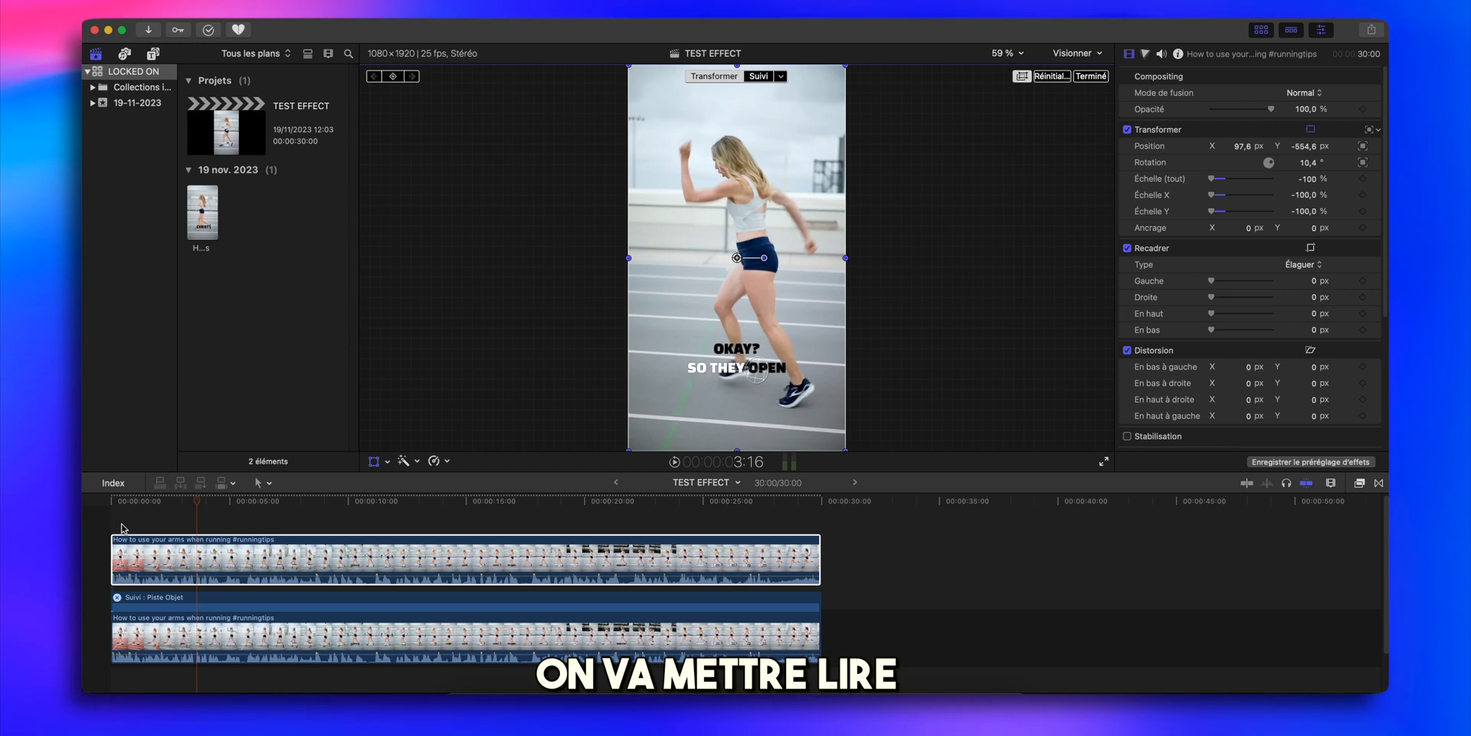
# Play the timeline from the start to review the tracked copy over the original.
pyautogui.click(115, 502)
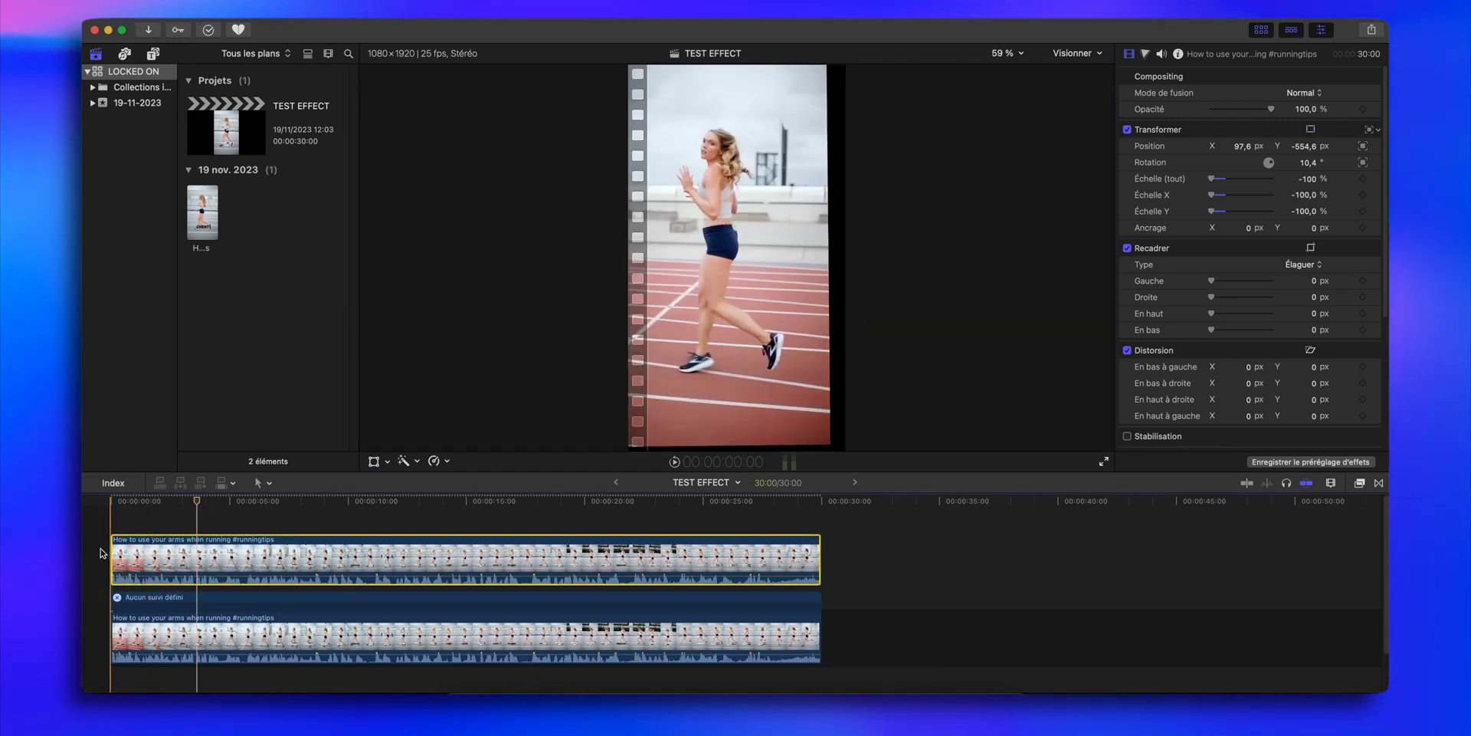
pyautogui.press('space')
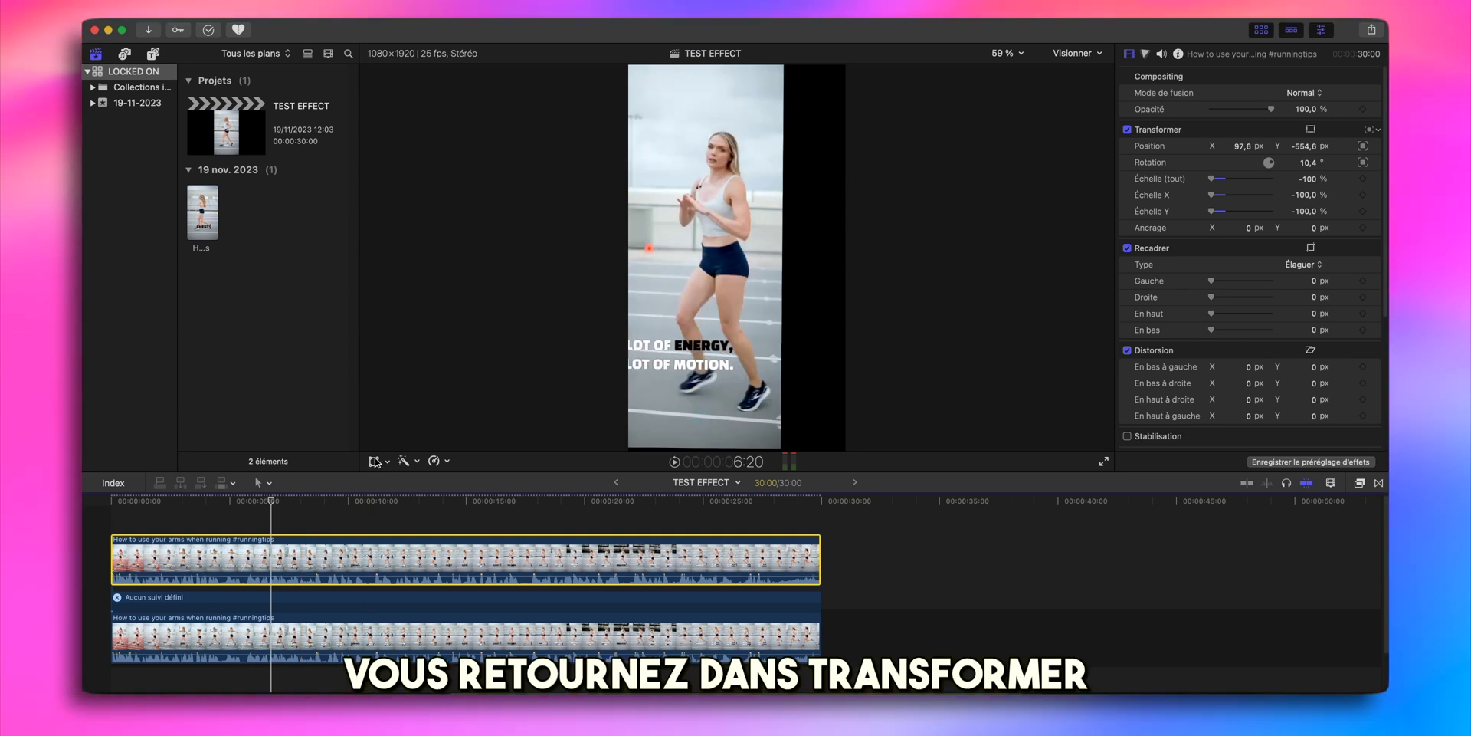
# Shift the tracked copy left in the frame and raise its overall scale to -116 %.
pyautogui.click(375, 462)
pyautogui.moveTo(774, 354); pyautogui.dragTo(726, 355)
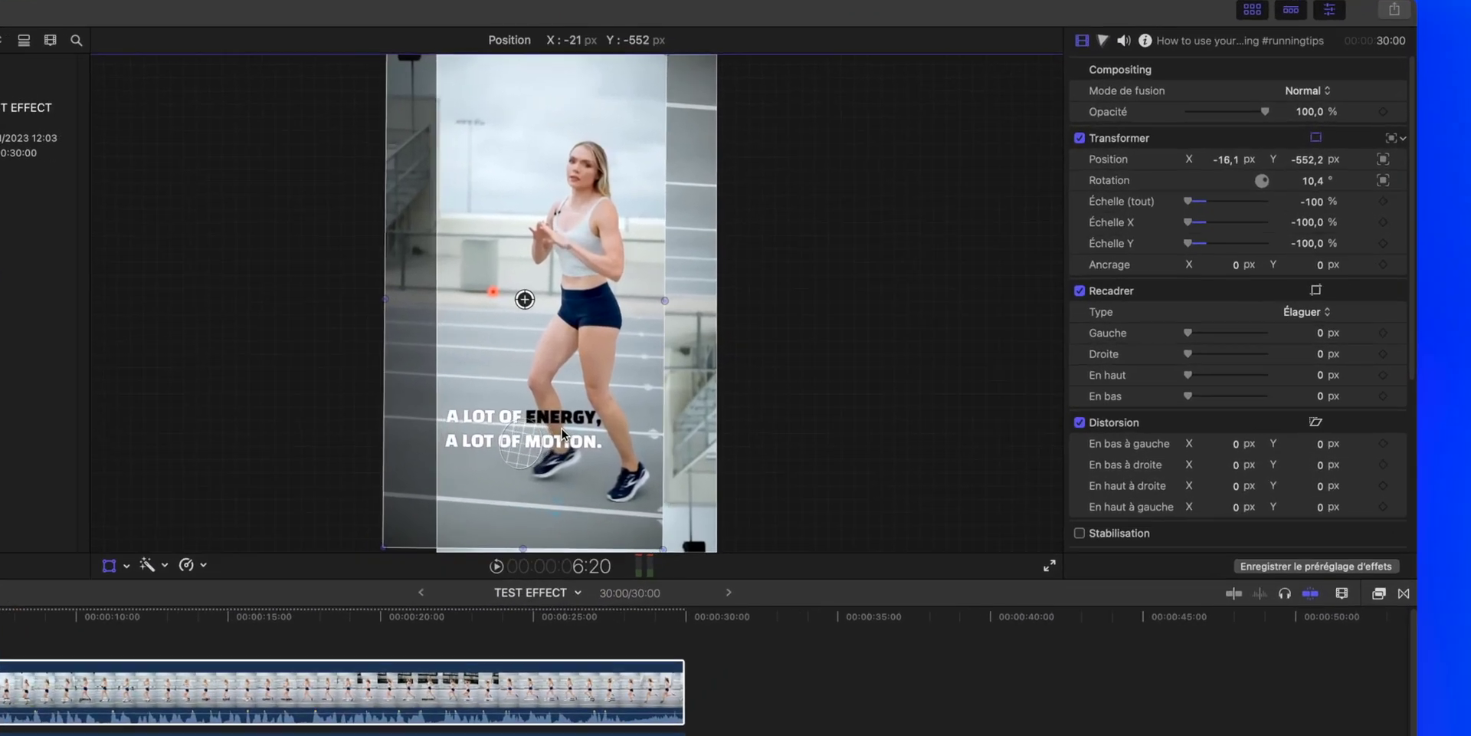
pyautogui.moveTo(563, 429); pyautogui.dragTo(592, 433)
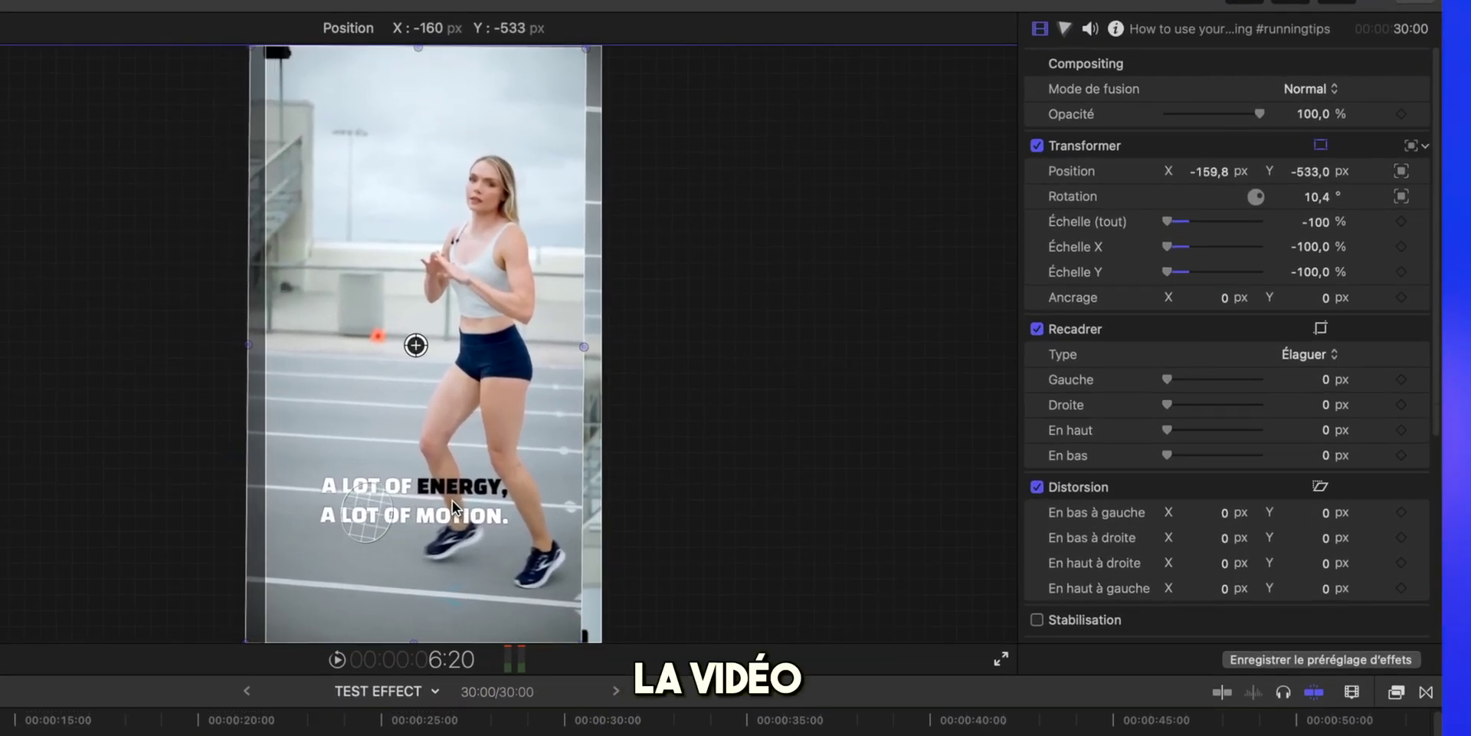
pyautogui.moveTo(452, 499); pyautogui.dragTo(450, 500)
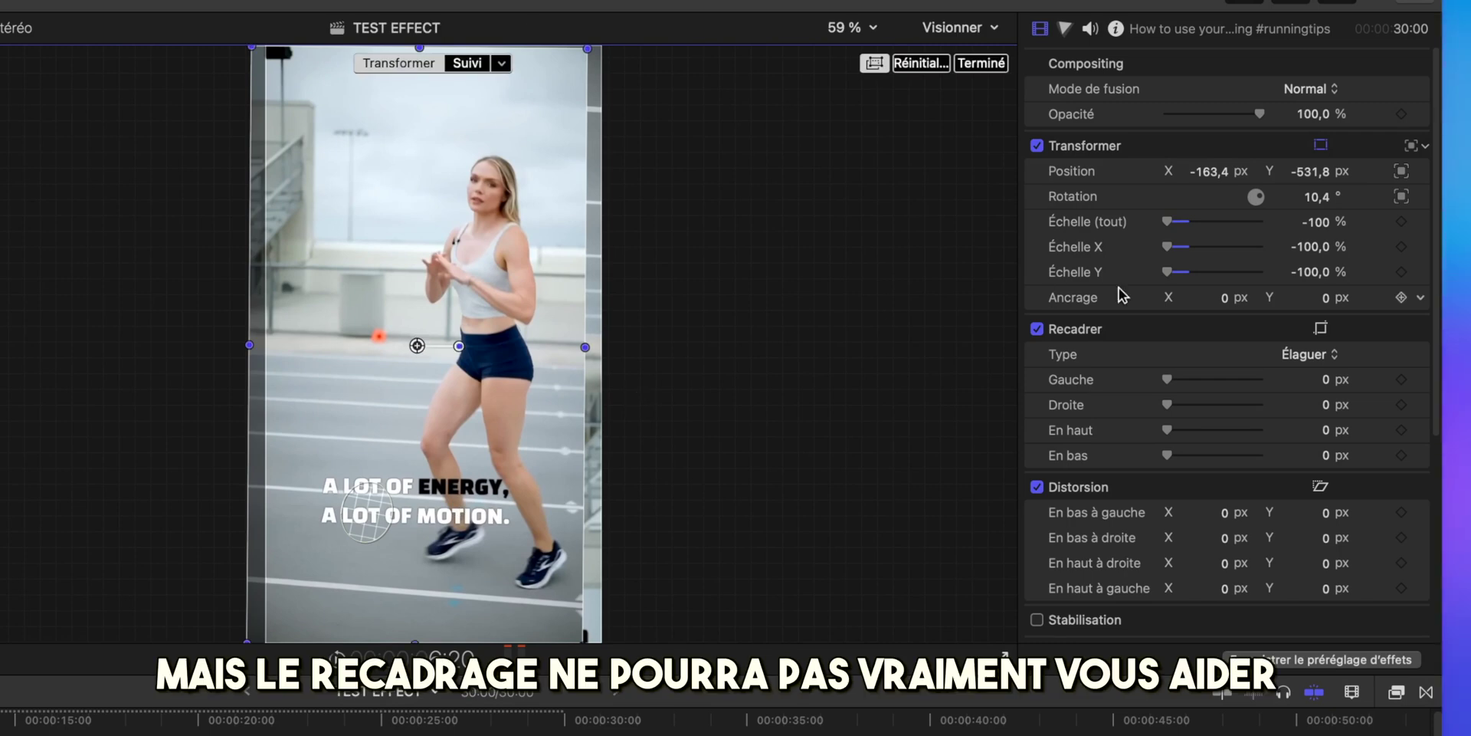
pyautogui.moveTo(1316, 228); pyautogui.dragTo(1314, 221)
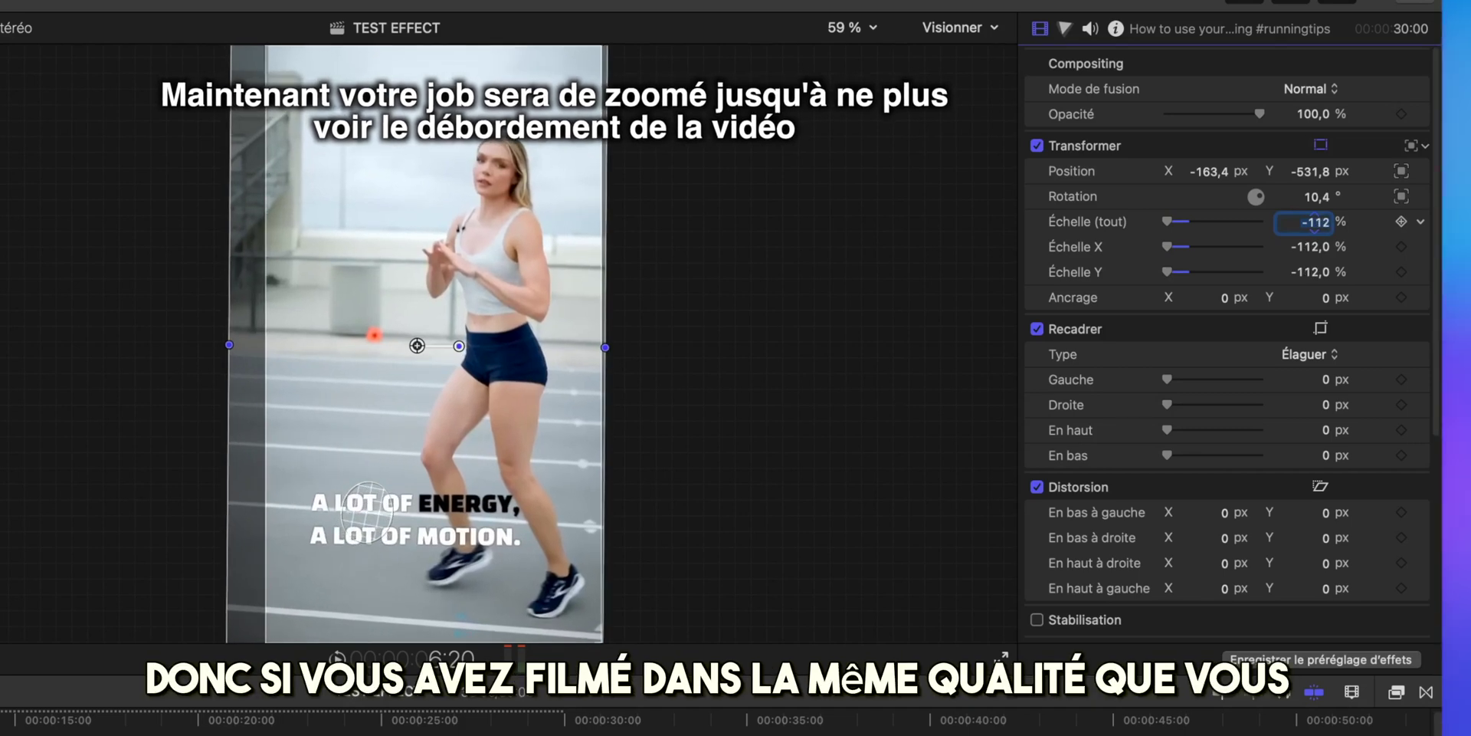
pyautogui.moveTo(1314, 222); pyautogui.dragTo(1314, 222)
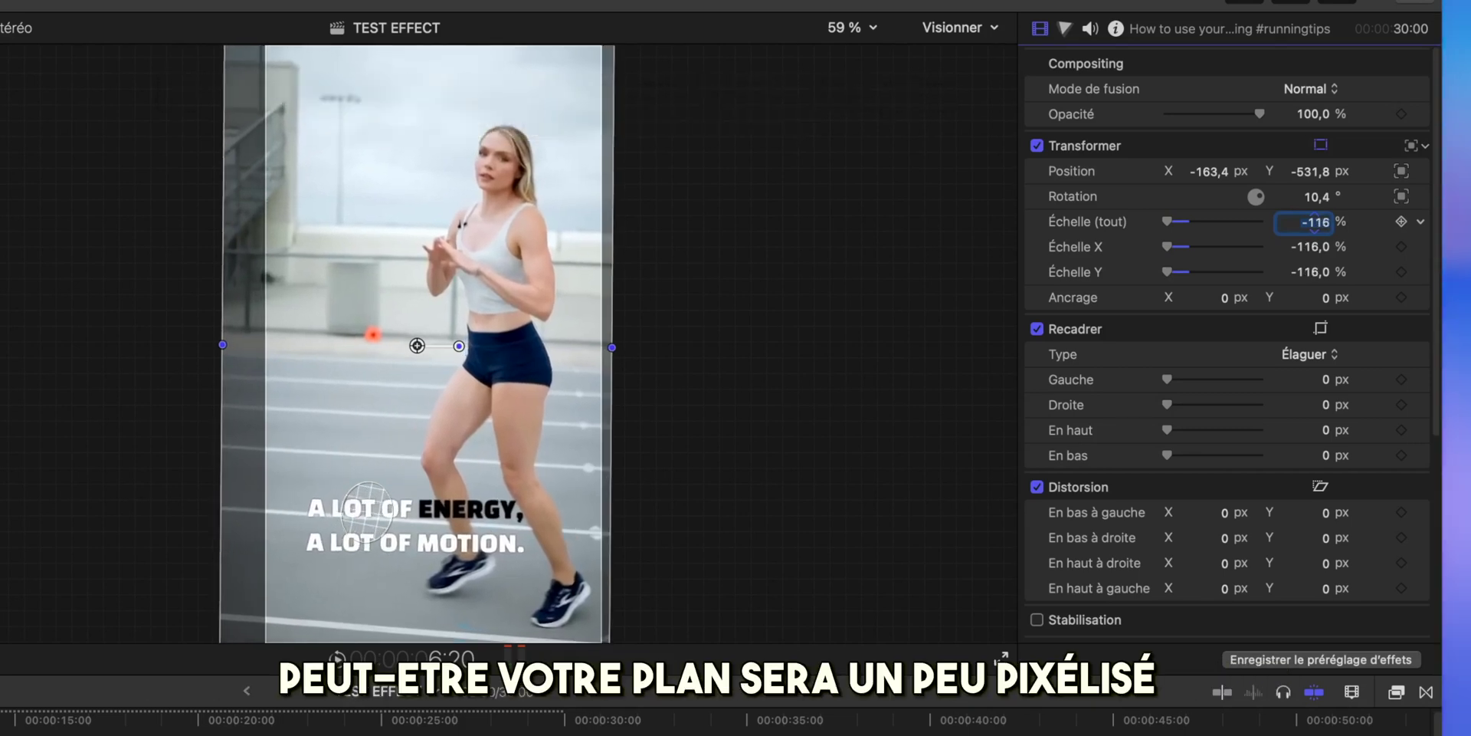
# Re-centre the runner, raising scale to about -128 % and moving the copy to about -105/-611 px.
pyautogui.moveTo(512, 395); pyautogui.dragTo(498, 394)
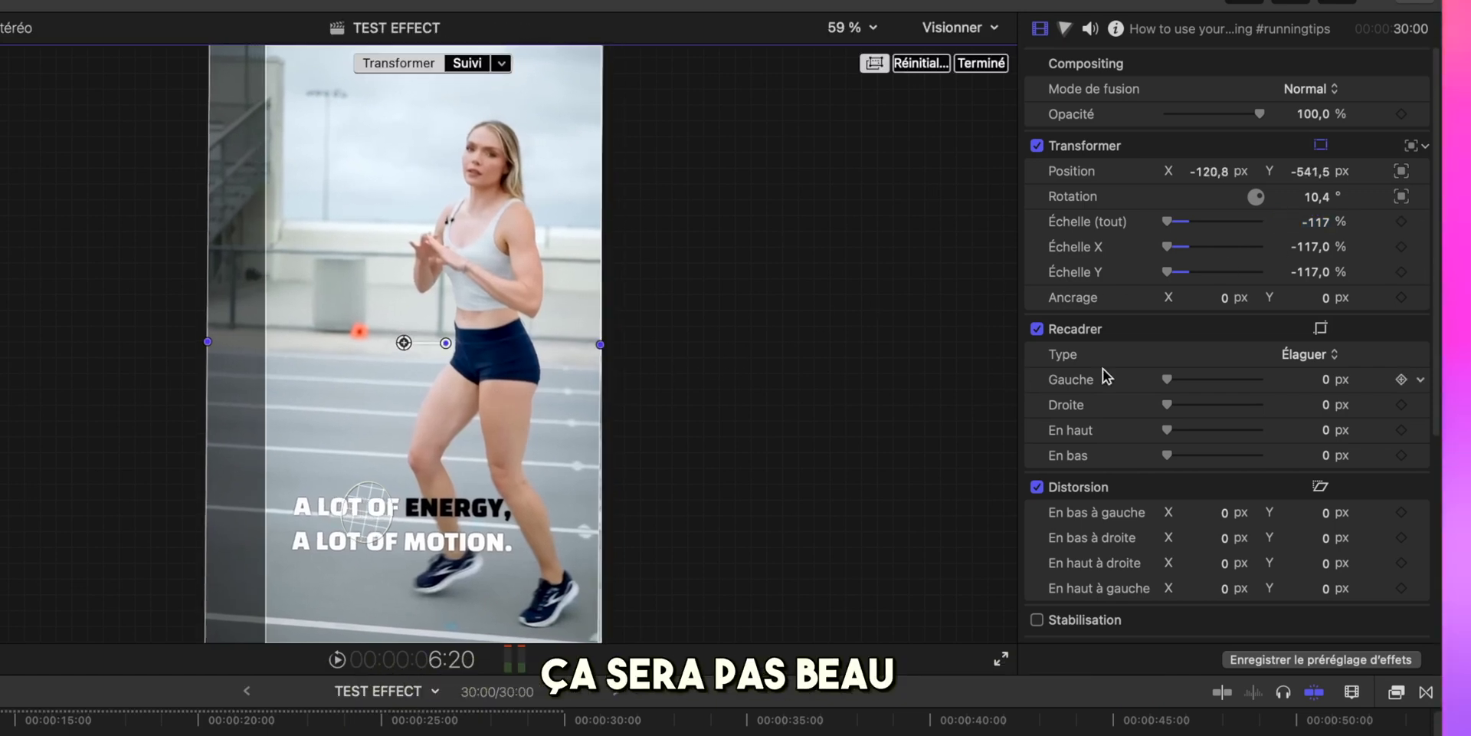
pyautogui.moveTo(1308, 222); pyautogui.dragTo(1310, 221)
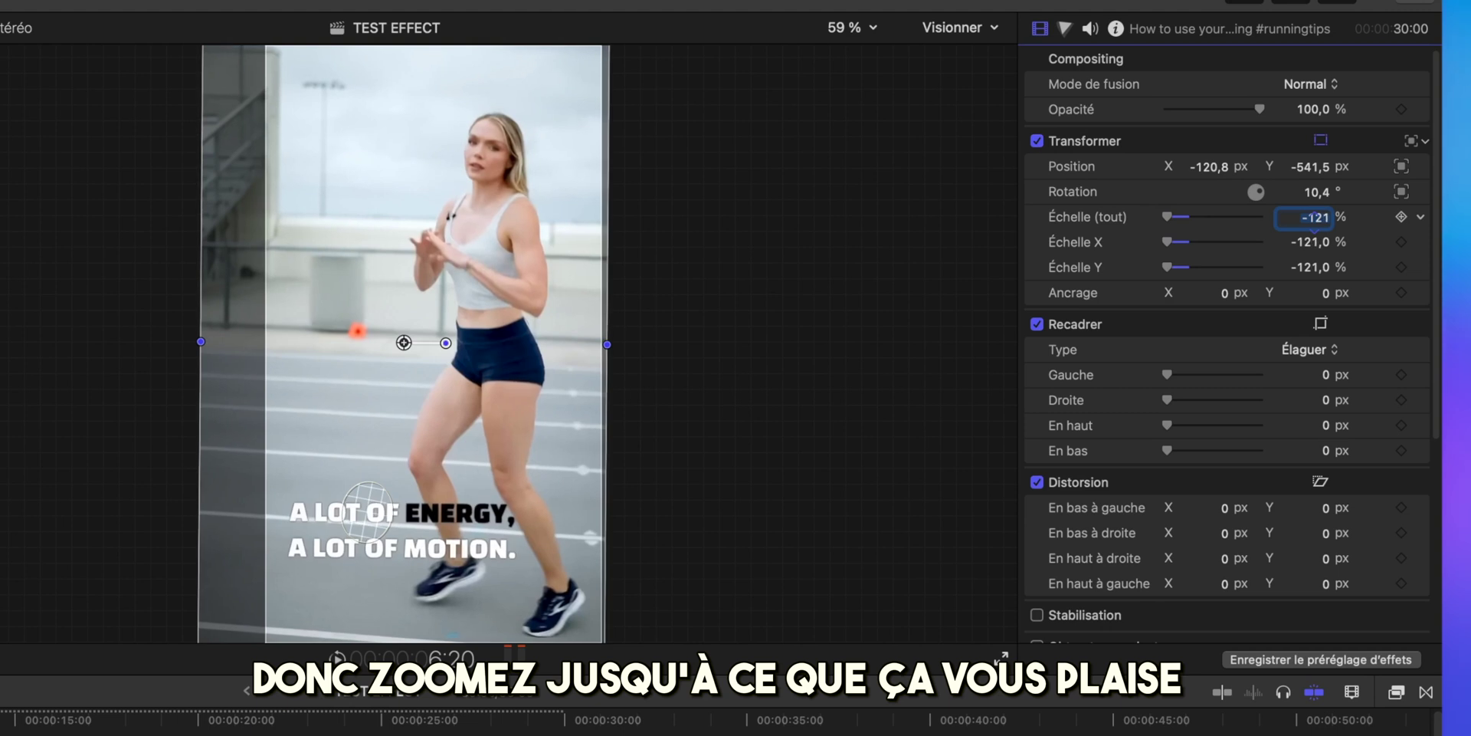
pyautogui.moveTo(470, 306)
pyautogui.mouseDown()
pyautogui.moveTo(452, 299)
pyautogui.moveTo(472, 305)
pyautogui.mouseUp()
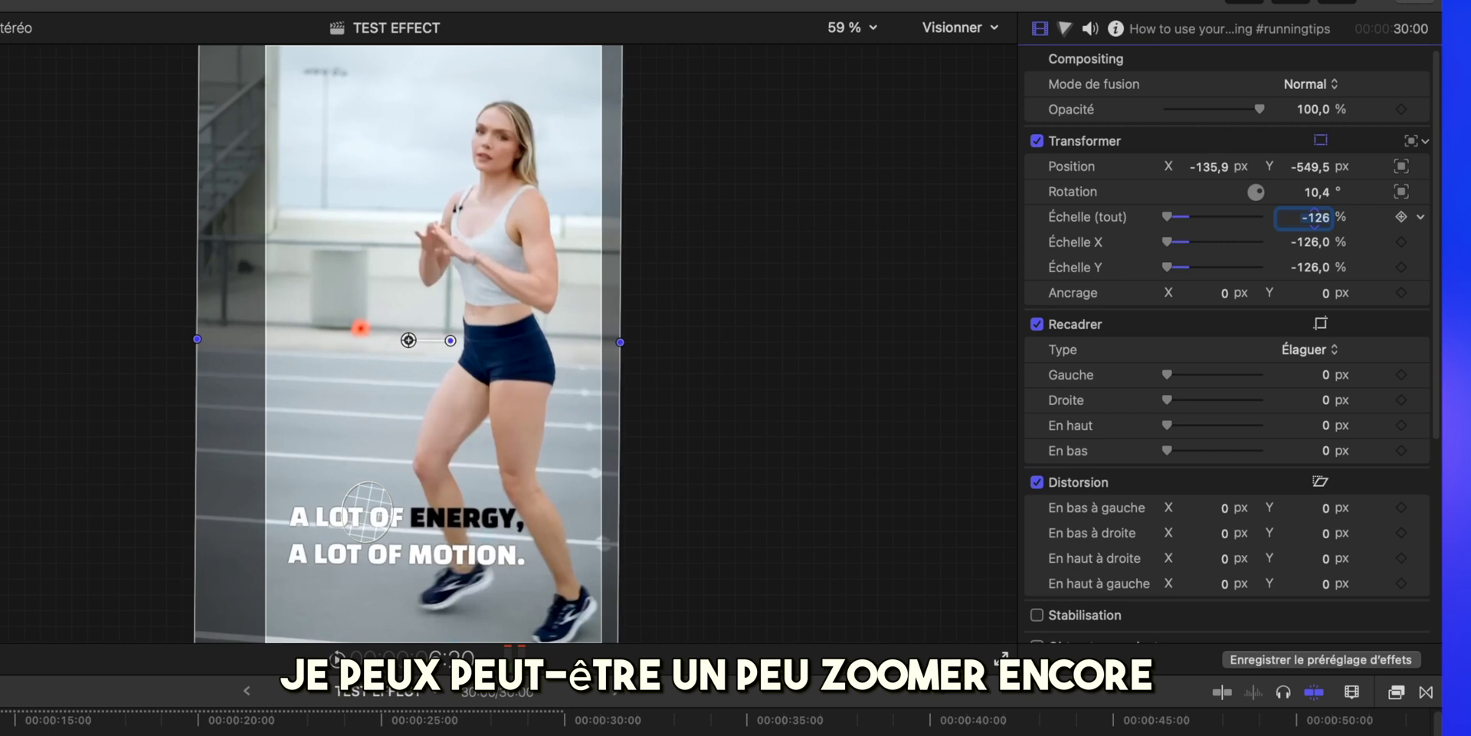
pyautogui.moveTo(1315, 216); pyautogui.dragTo(1315, 218)
pyautogui.moveTo(531, 278); pyautogui.dragTo(795, 206)
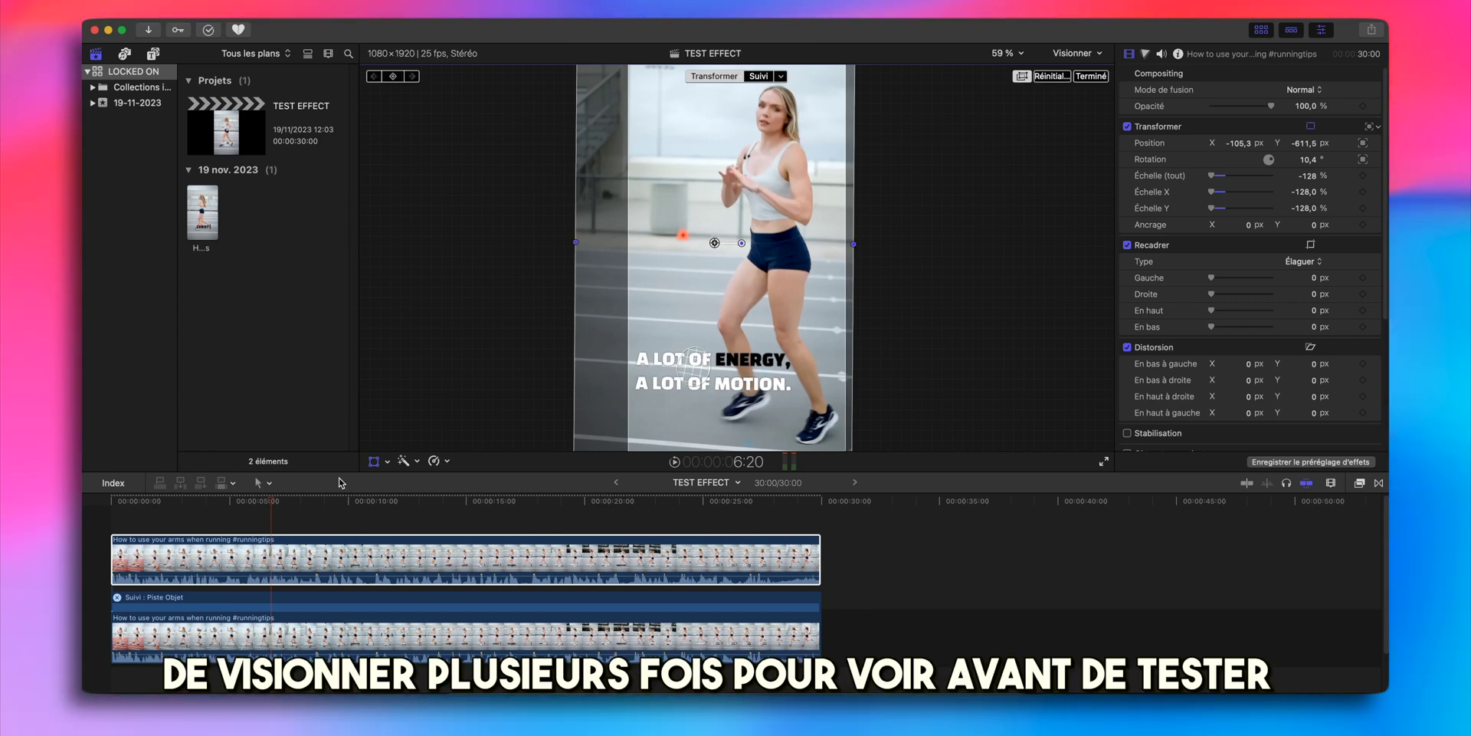
# Play the -128% tracked copy and stop at 3:12, where a thin strip shows at the left edge.
pyautogui.press('Escape')
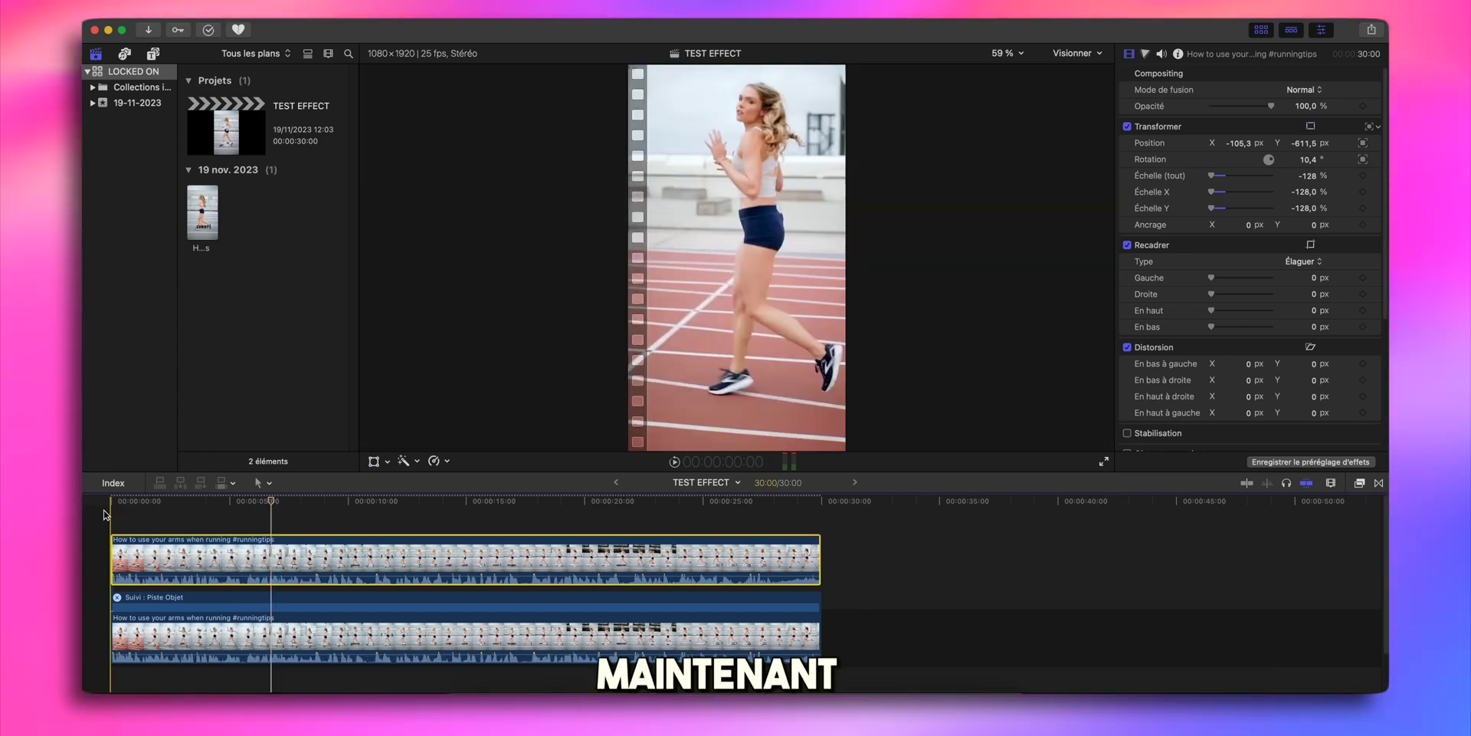
pyautogui.press('space')
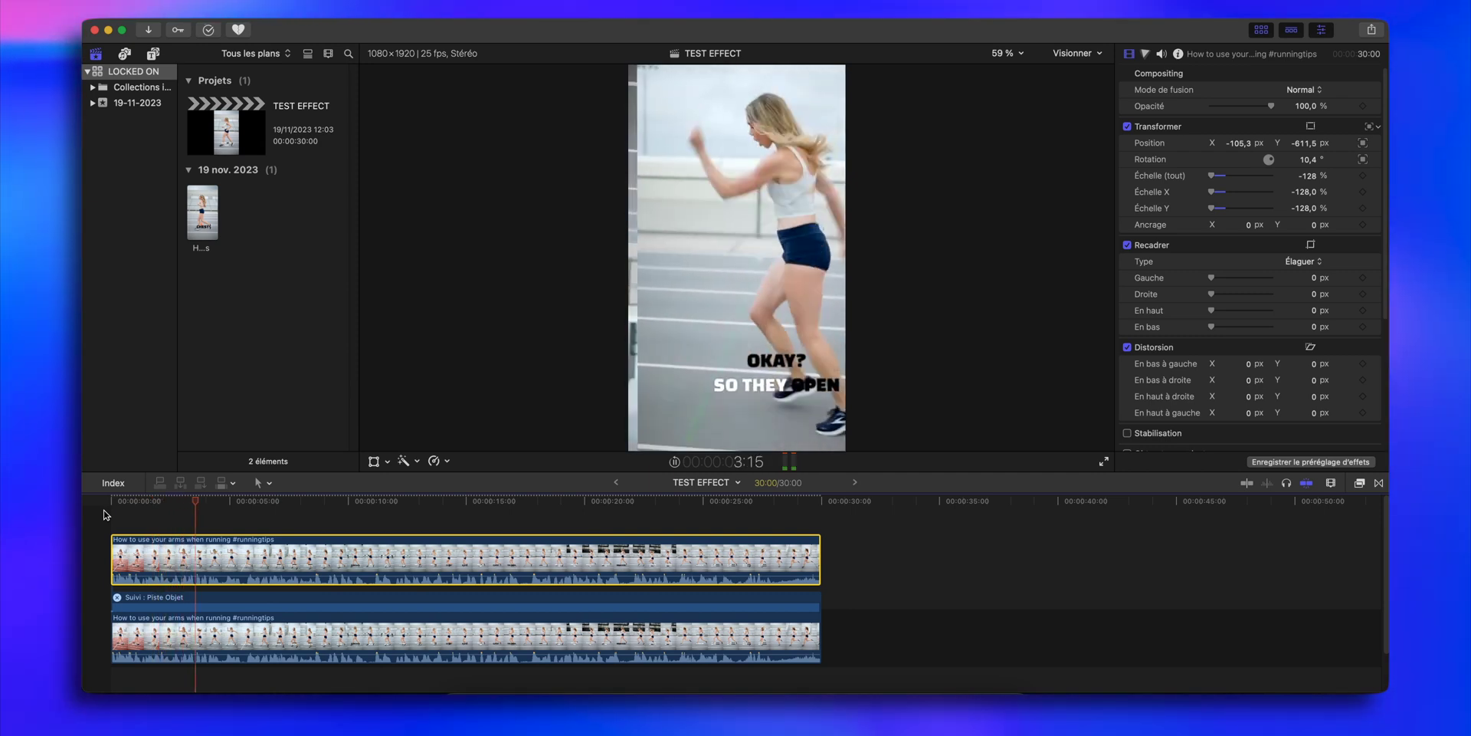
pyautogui.click(194, 524)
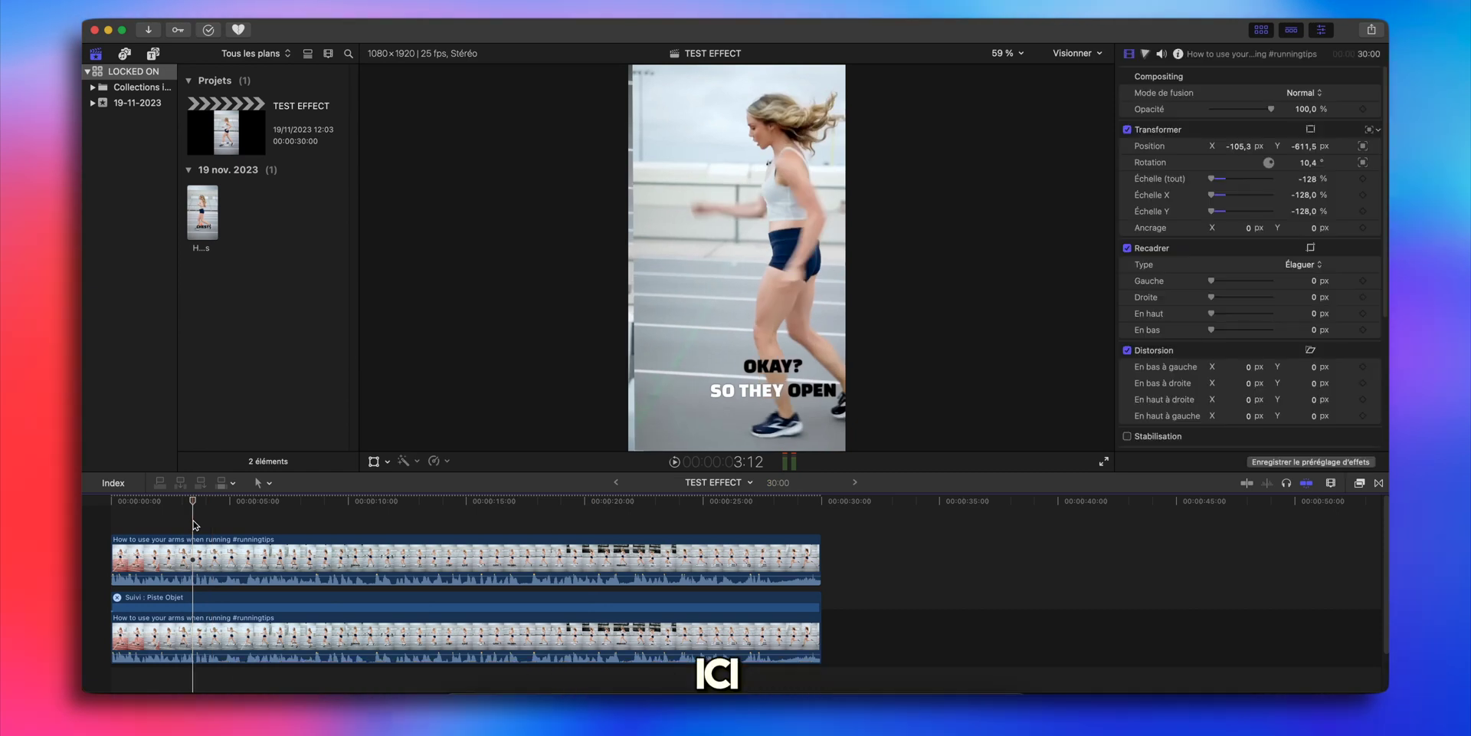
# Scale the tracked copy to -145% and lower it to about -23/-508 px so the head fits.
pyautogui.click(1307, 178)
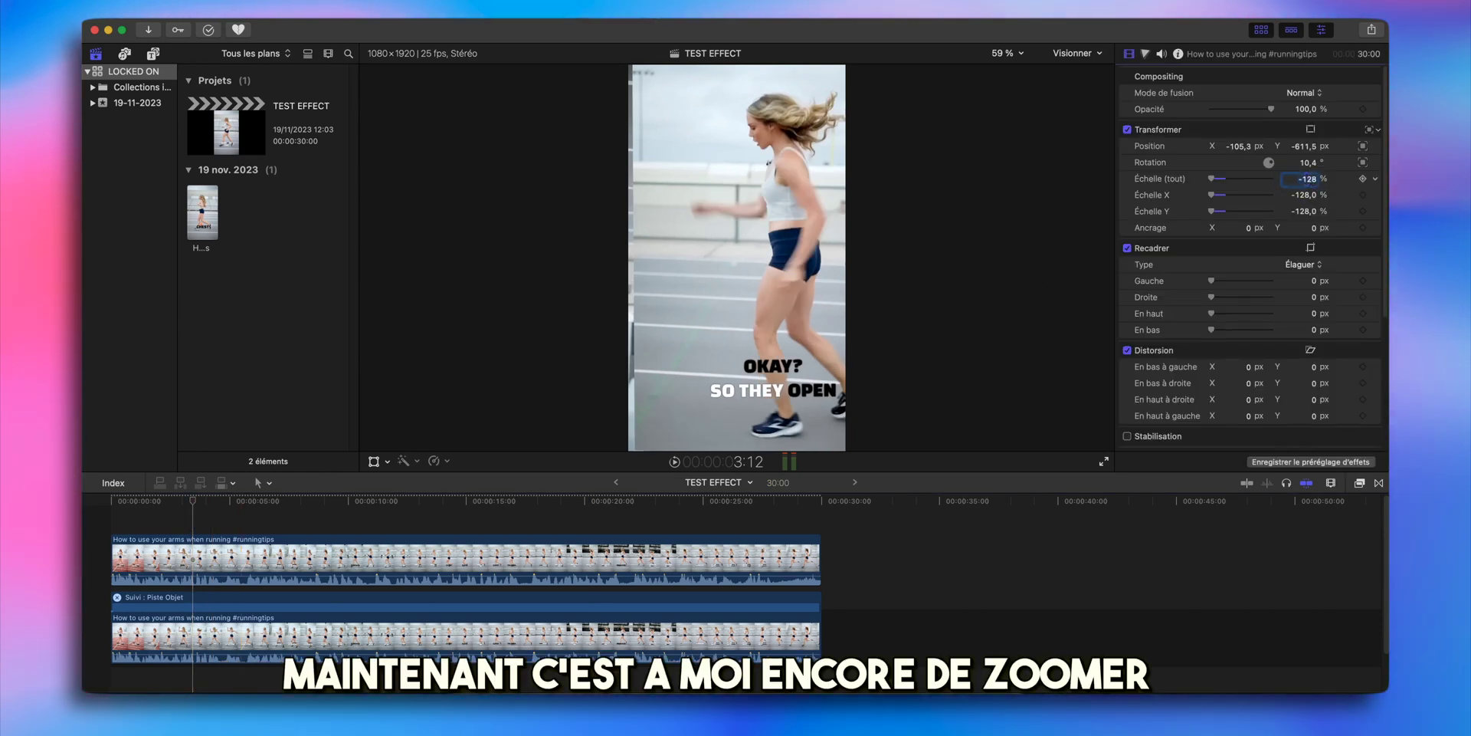
pyautogui.write('-133')
pyautogui.moveTo(1307, 178); pyautogui.dragTo(1311, 183)
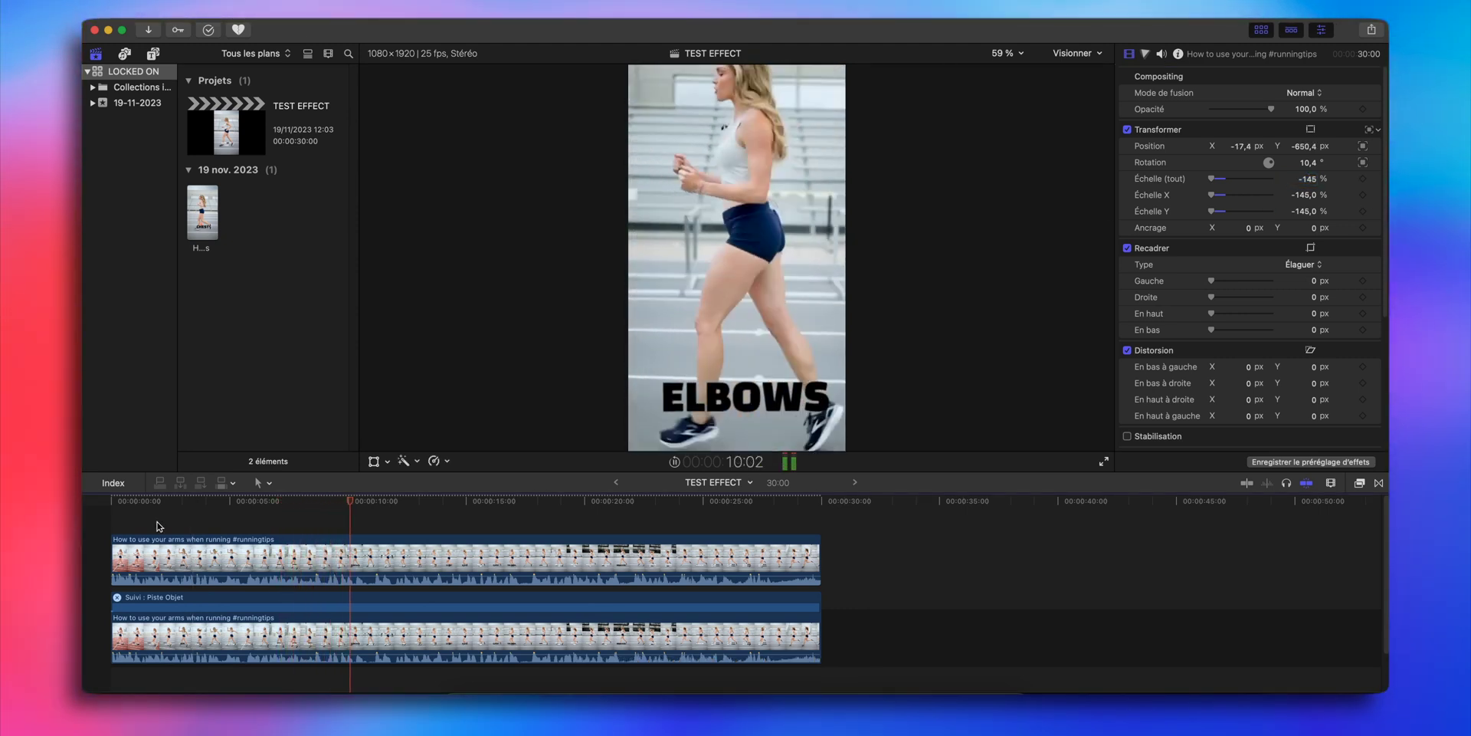
pyautogui.click(162, 552)
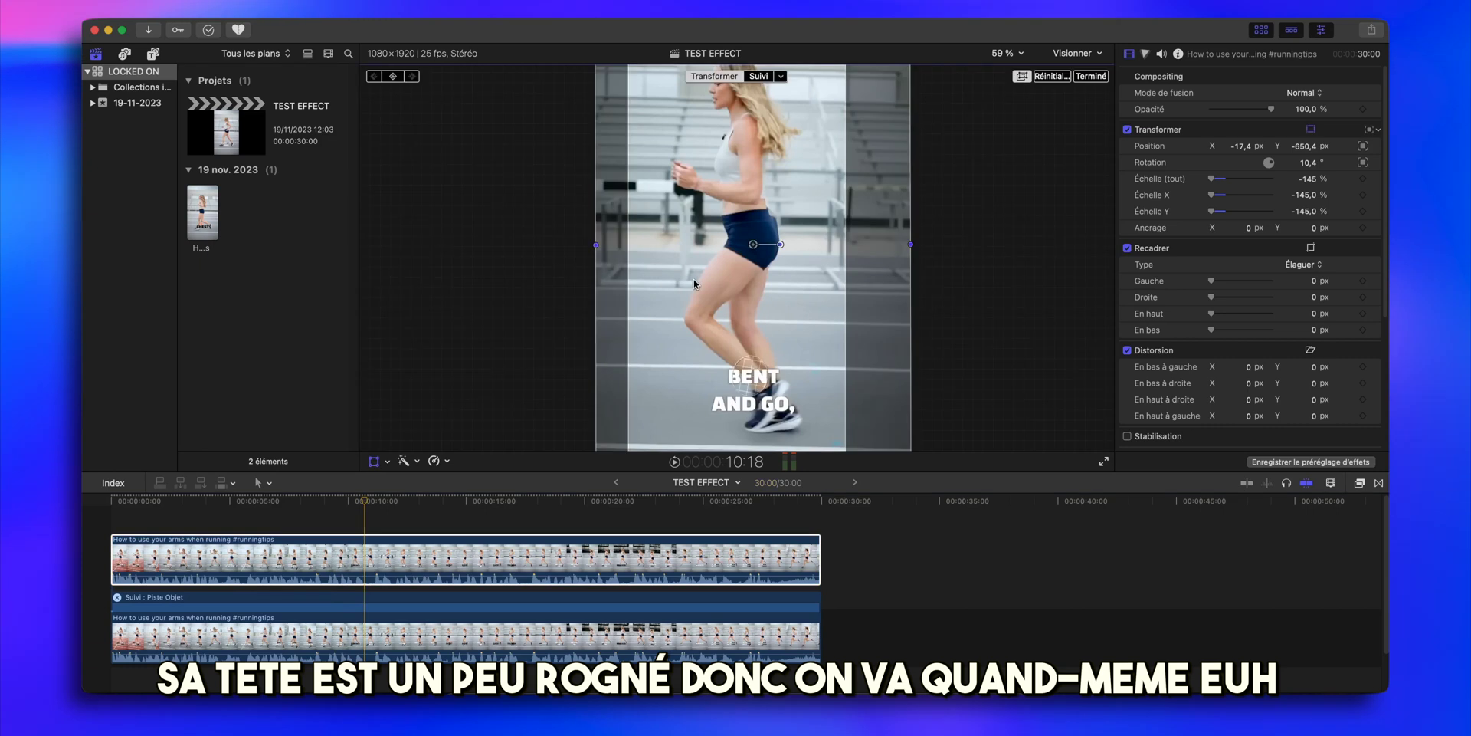
pyautogui.moveTo(714, 272); pyautogui.dragTo(715, 300)
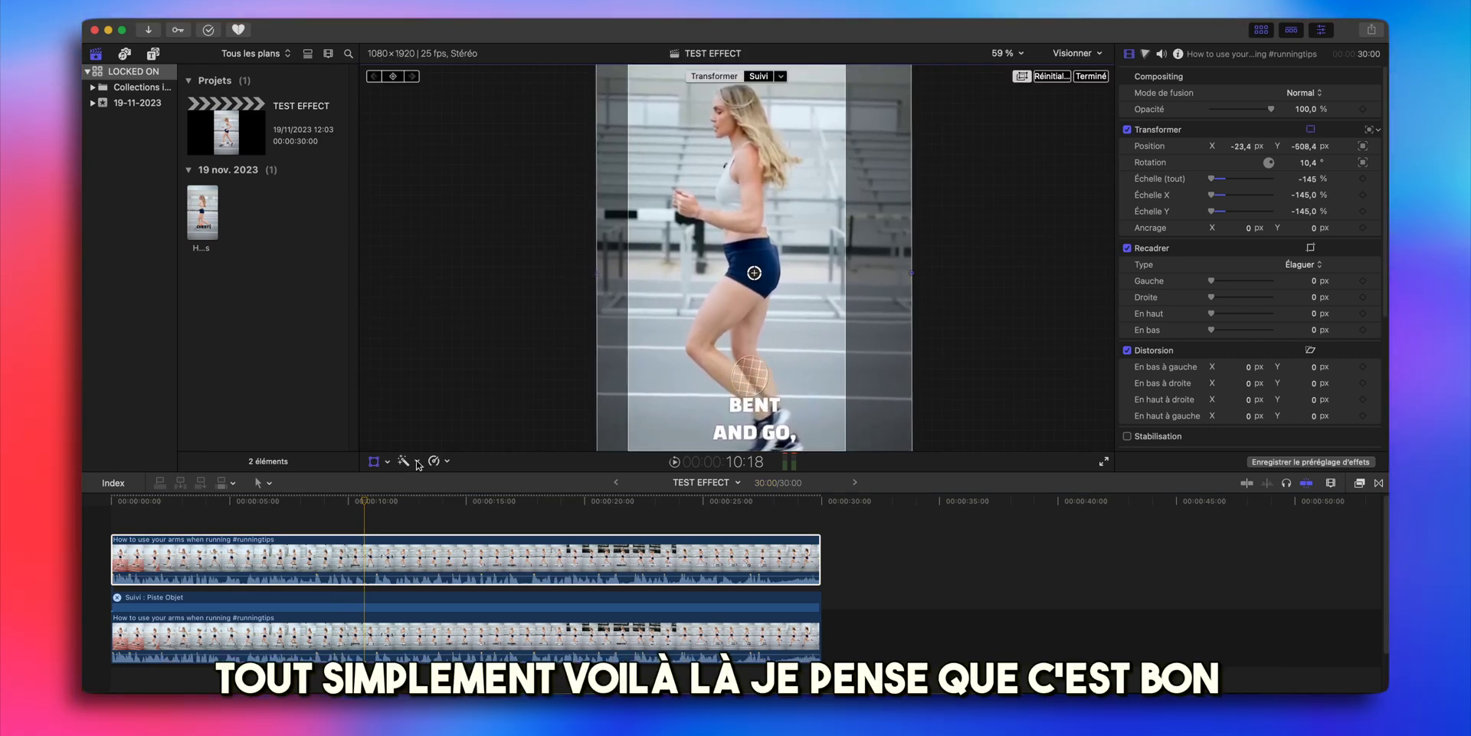